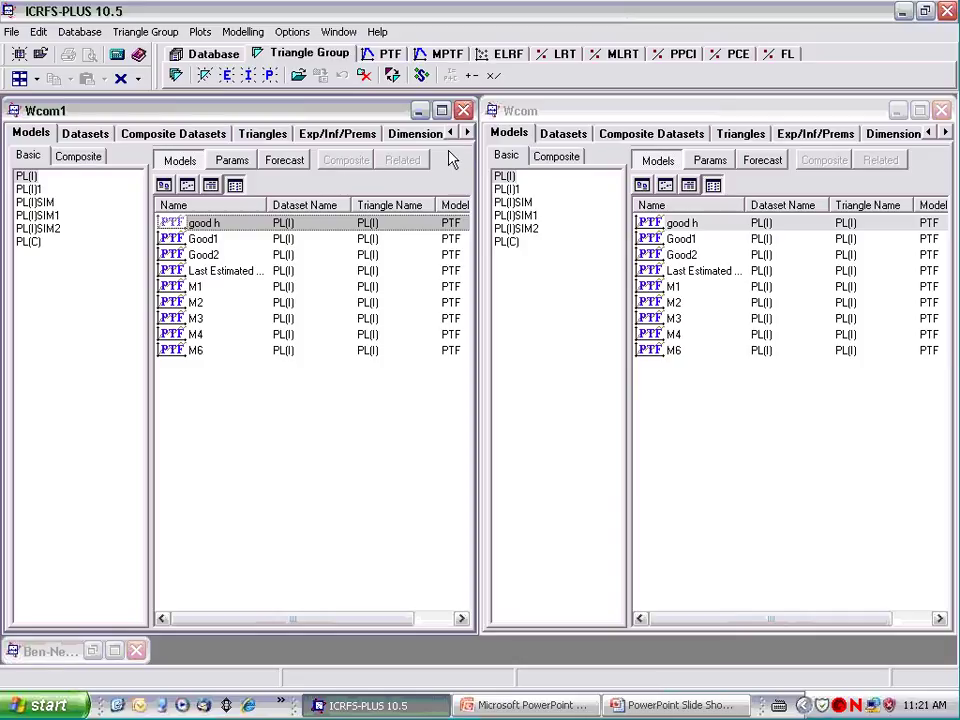
click(420, 134)
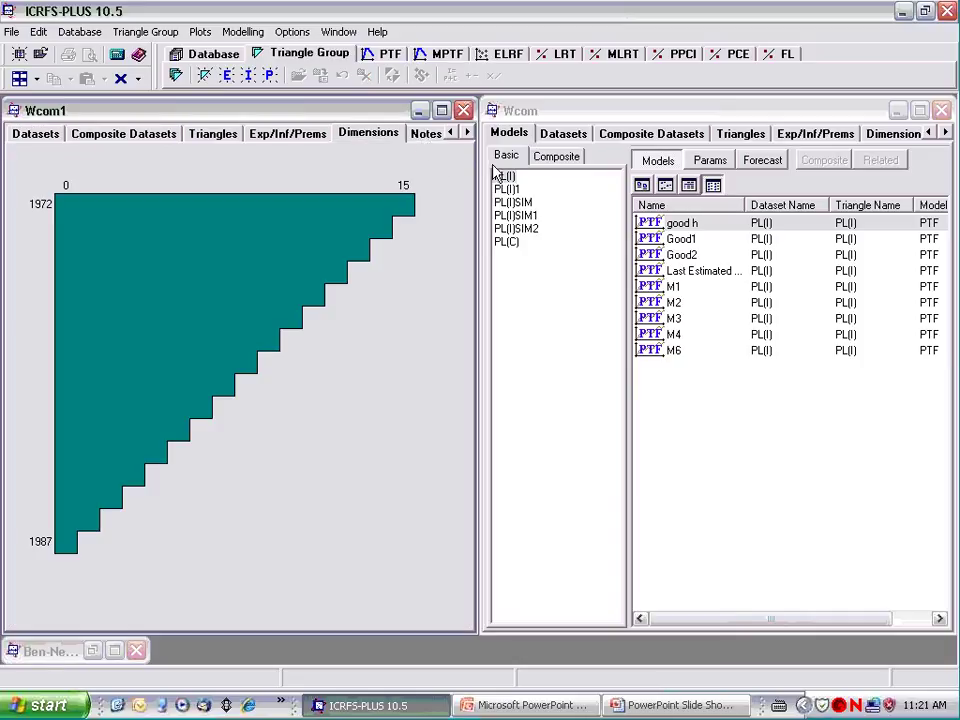
click(895, 133)
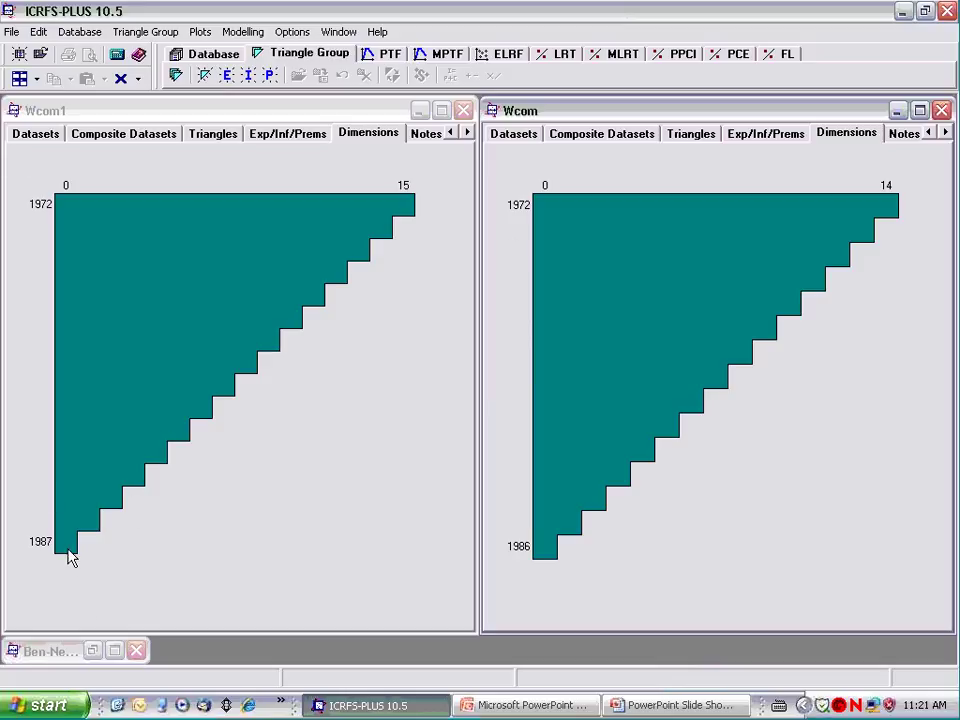
click(38, 134)
click(514, 134)
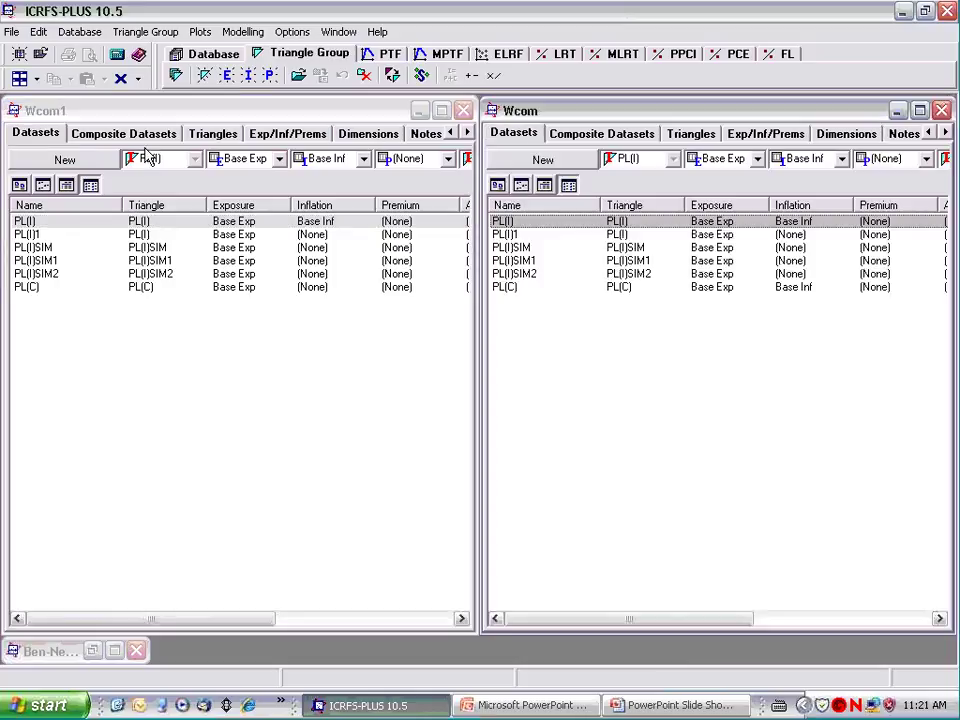
click(929, 133)
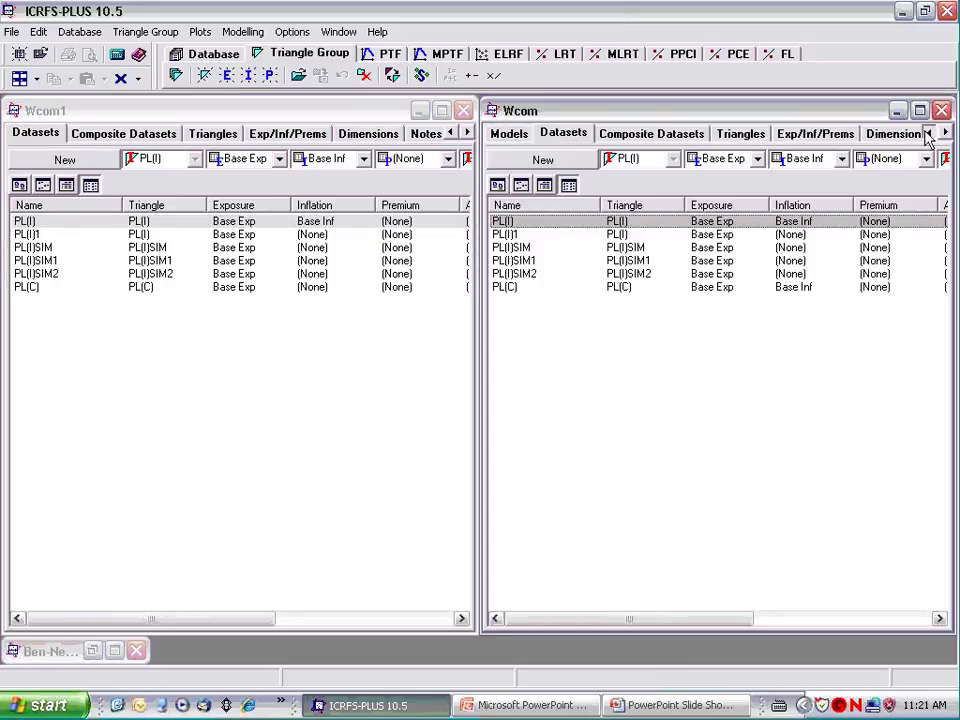
click(512, 135)
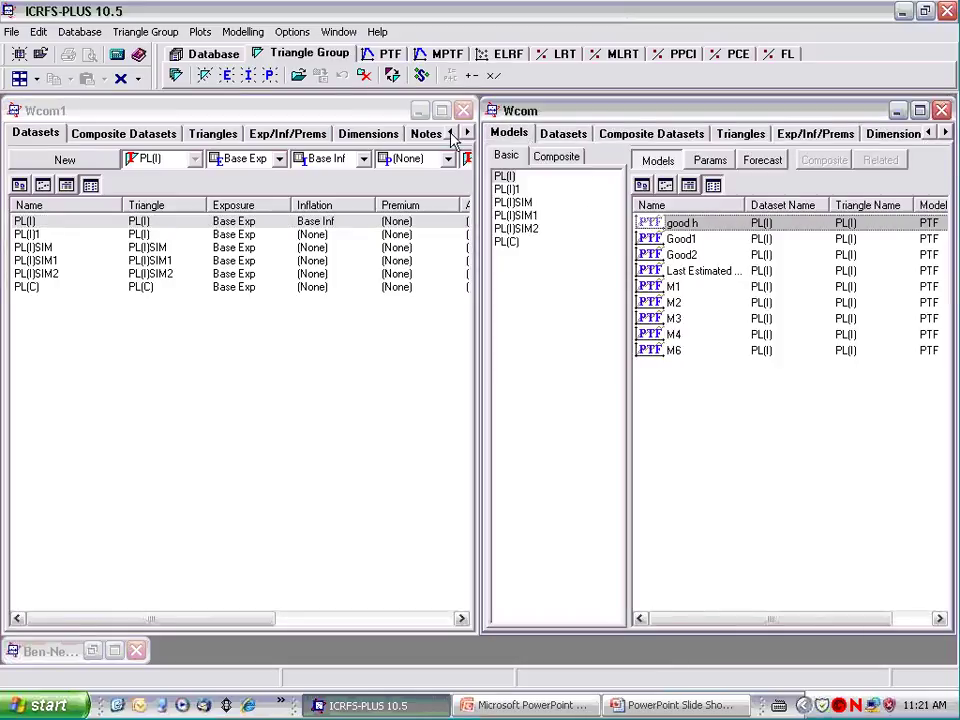
click(452, 134)
click(28, 134)
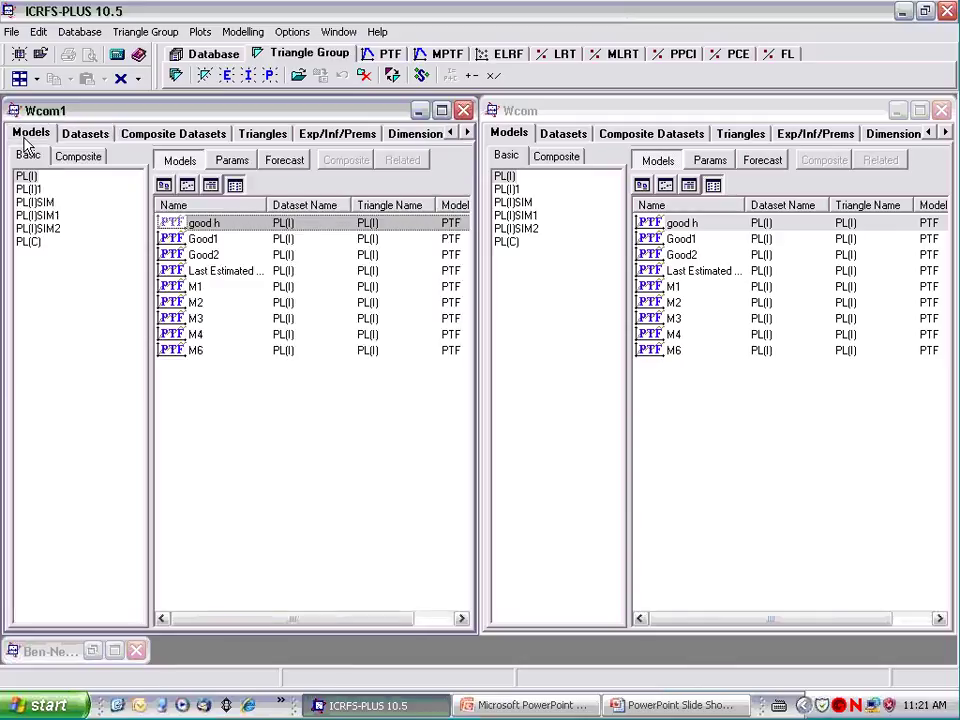
Open the Good1 model displays for Wcom1 and Wcom and tile them, minimizing other windows.
double_click(192, 241)
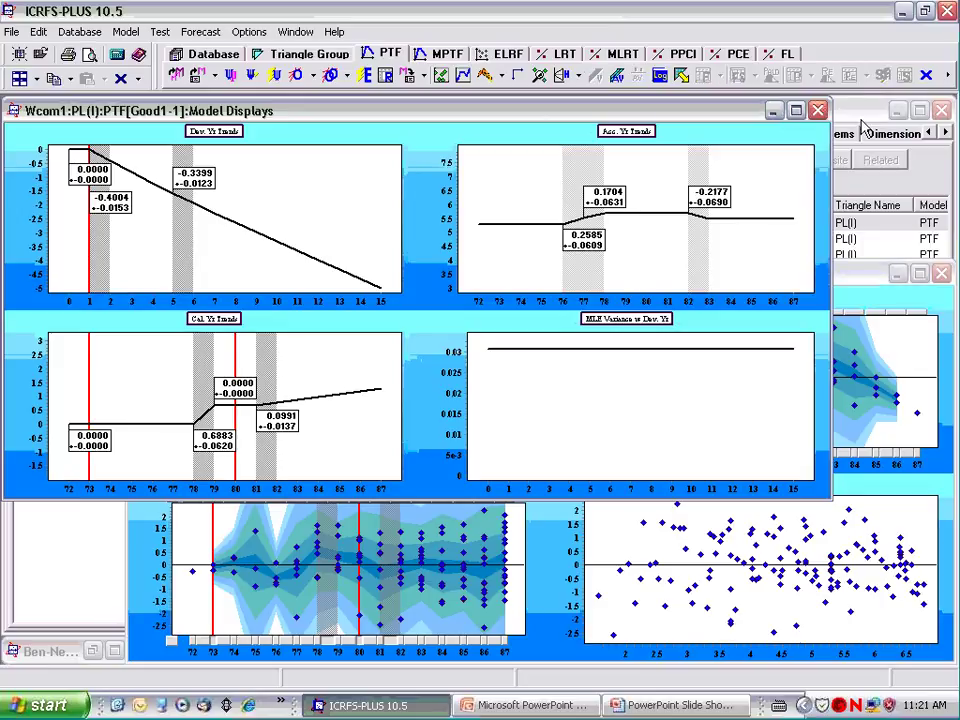
click(857, 113)
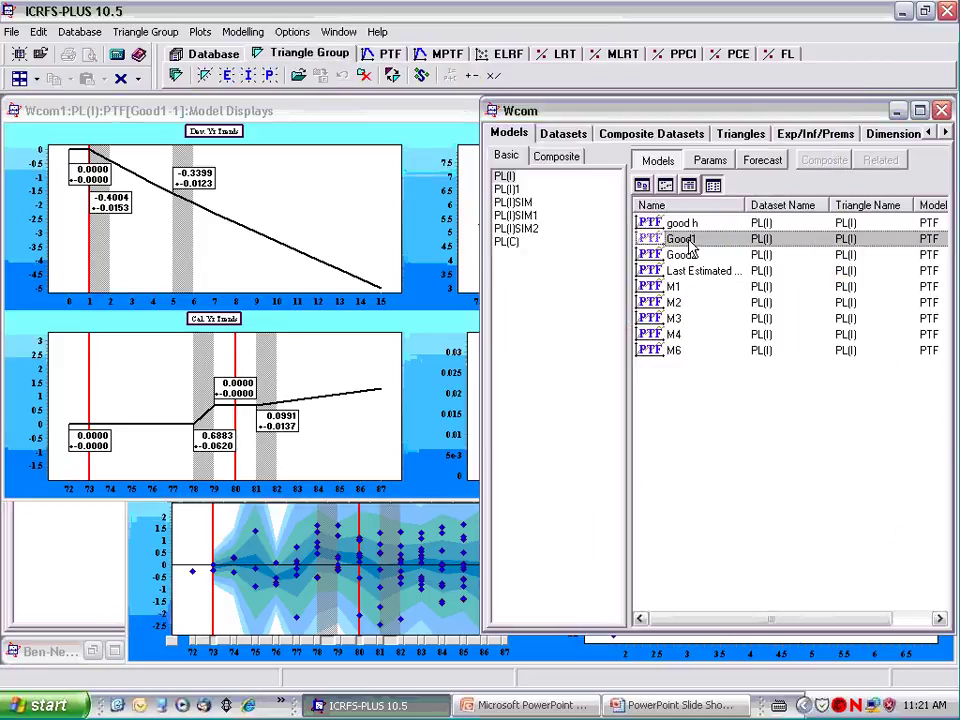
double_click(686, 241)
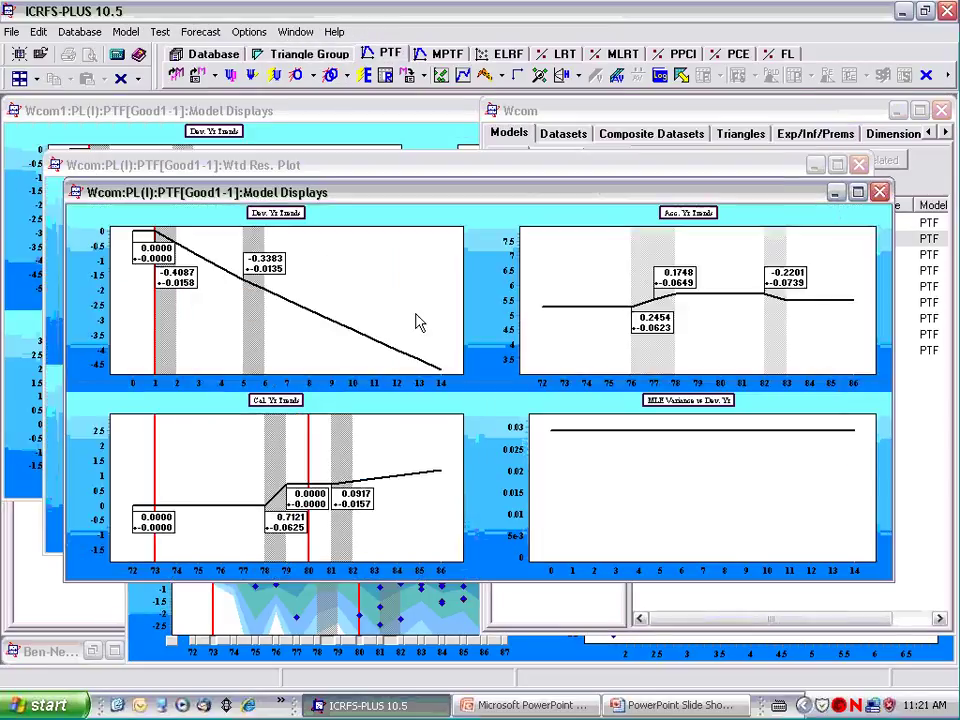
click(36, 80)
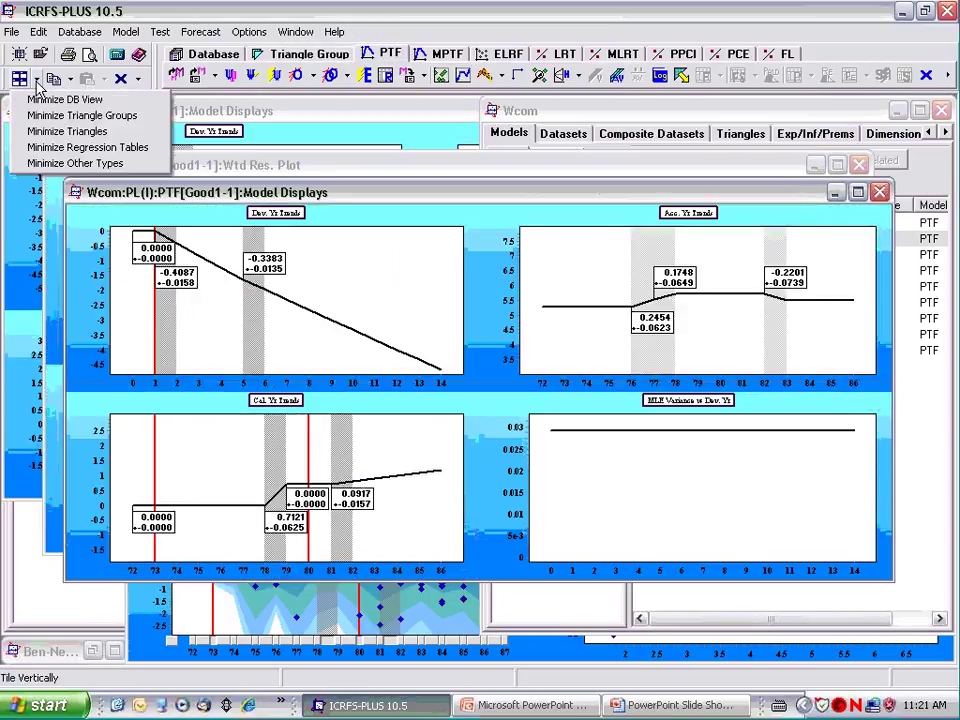
click(45, 166)
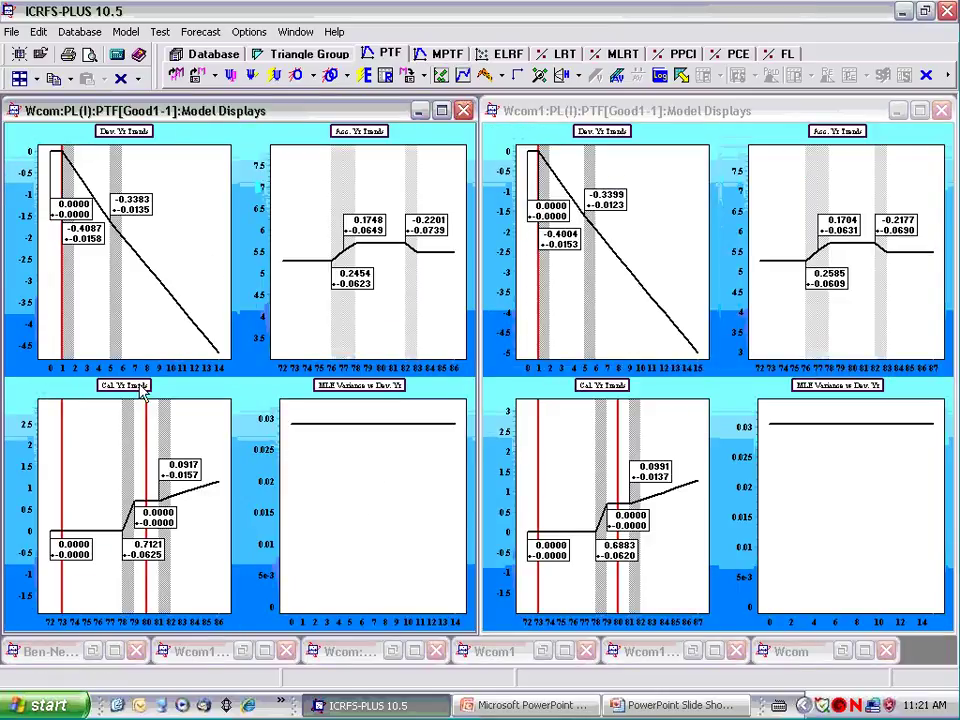
Enlarge both calendar-year trends charts: Wcom 0.7121/0.0917 versus Wcom1 0.6883/0.0991.
double_click(143, 400)
double_click(607, 393)
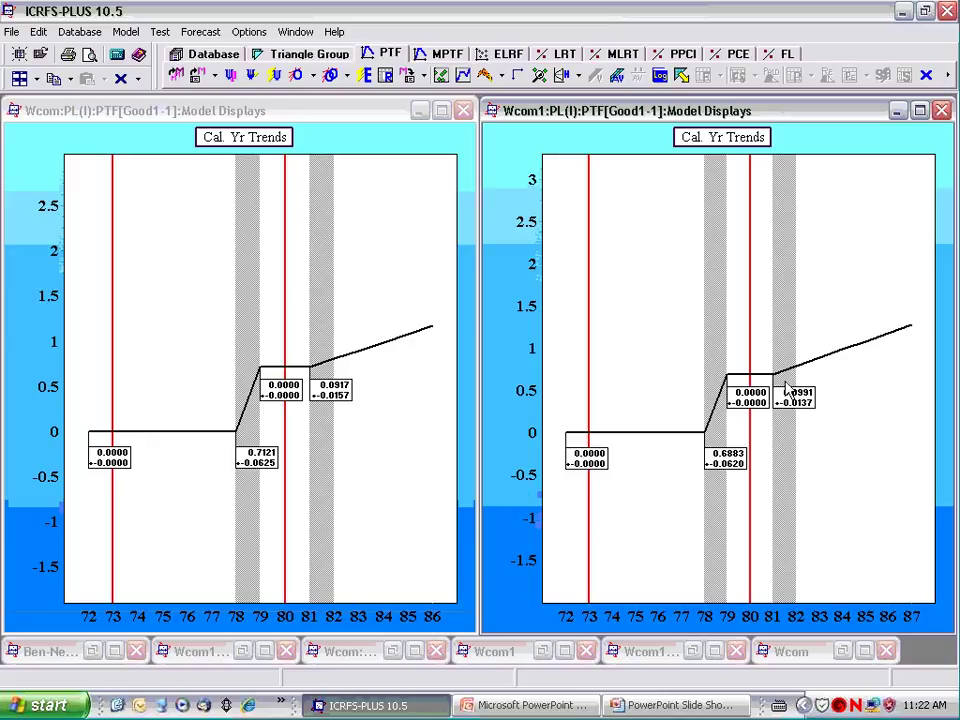
mouse_move(783, 382)
Forecast Wcom1's Good1 with statistics conditional on the next calendar period.
click(681, 75)
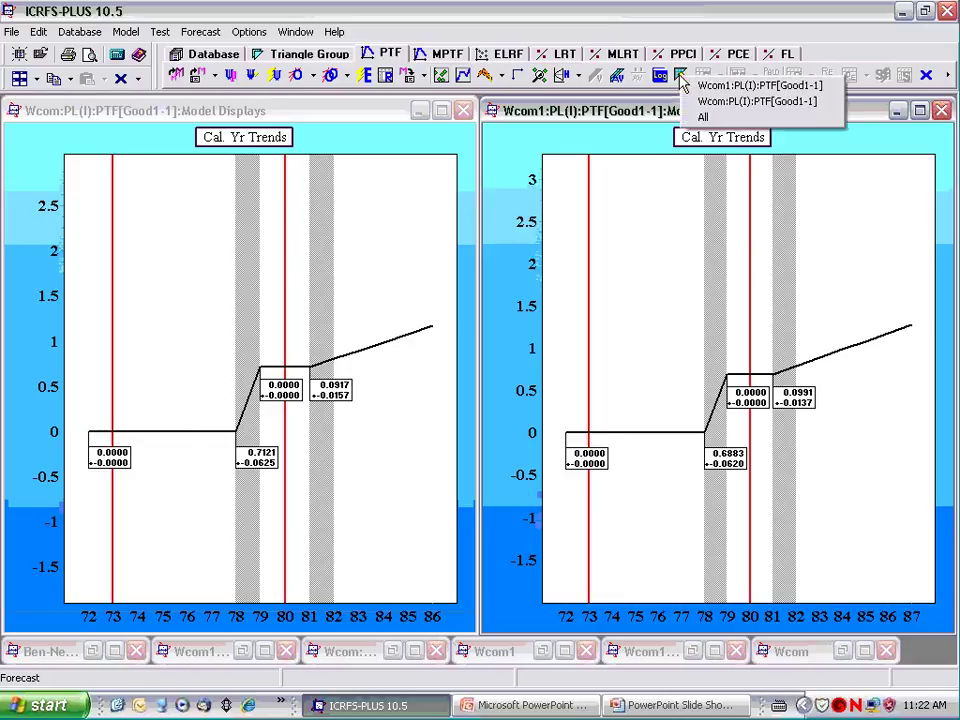
click(703, 119)
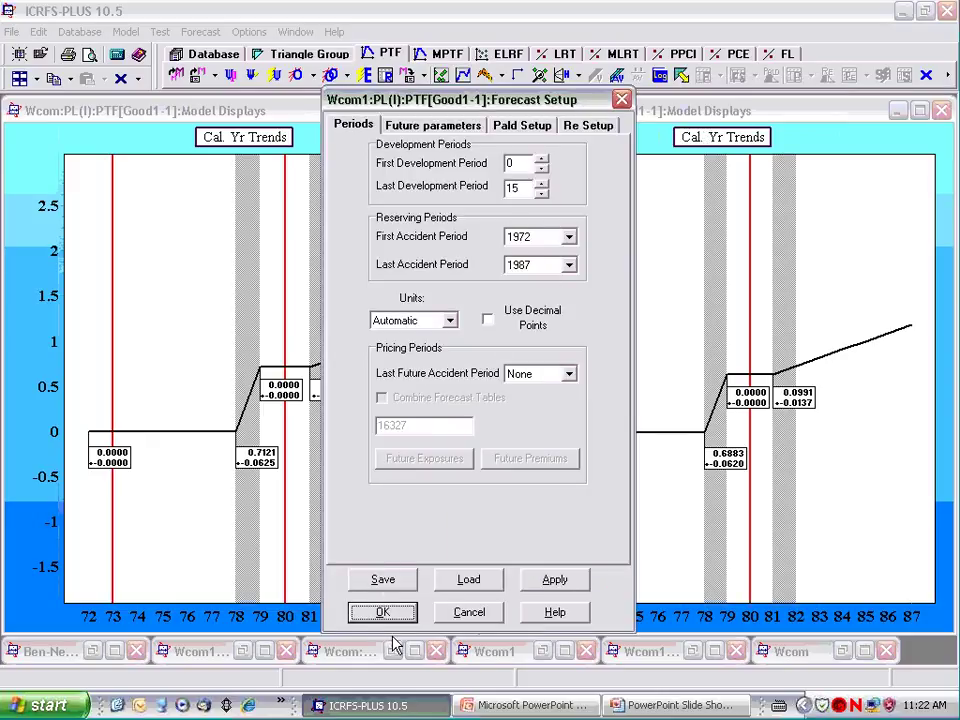
click(433, 125)
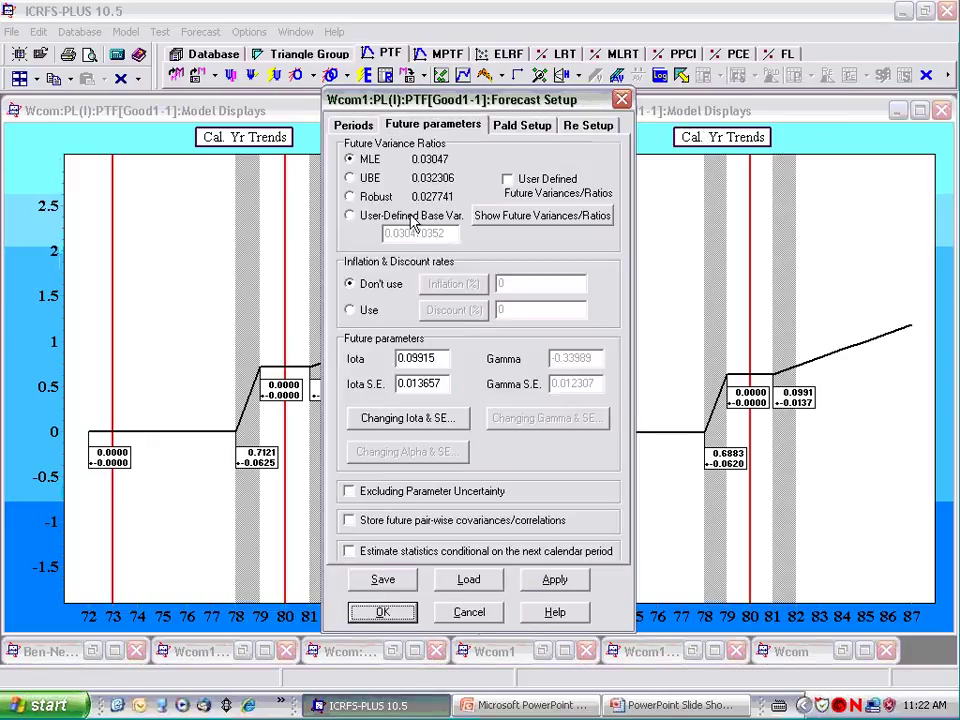
click(348, 551)
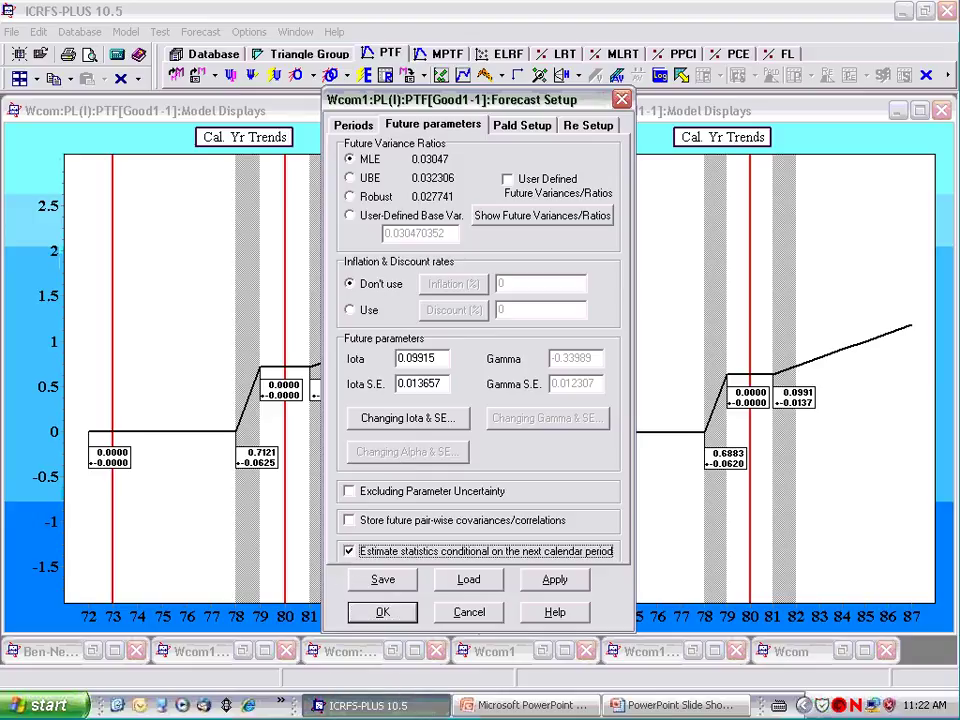
click(383, 613)
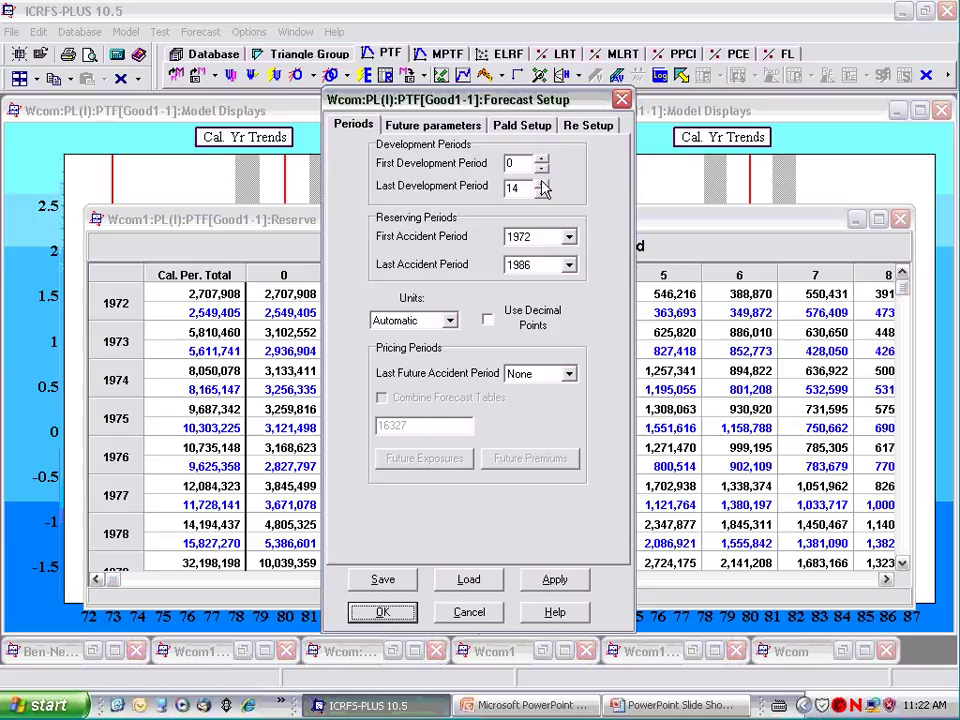
Adjust Wcom's last development period and forecast it conditional on the next calendar period.
click(541, 182)
click(430, 127)
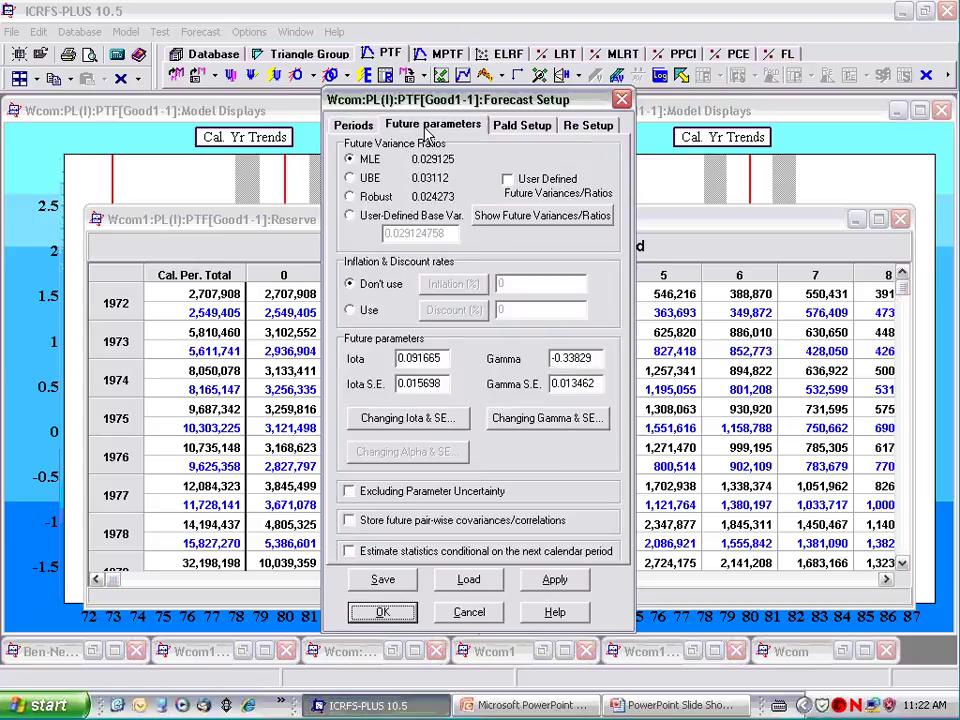
click(348, 551)
click(382, 612)
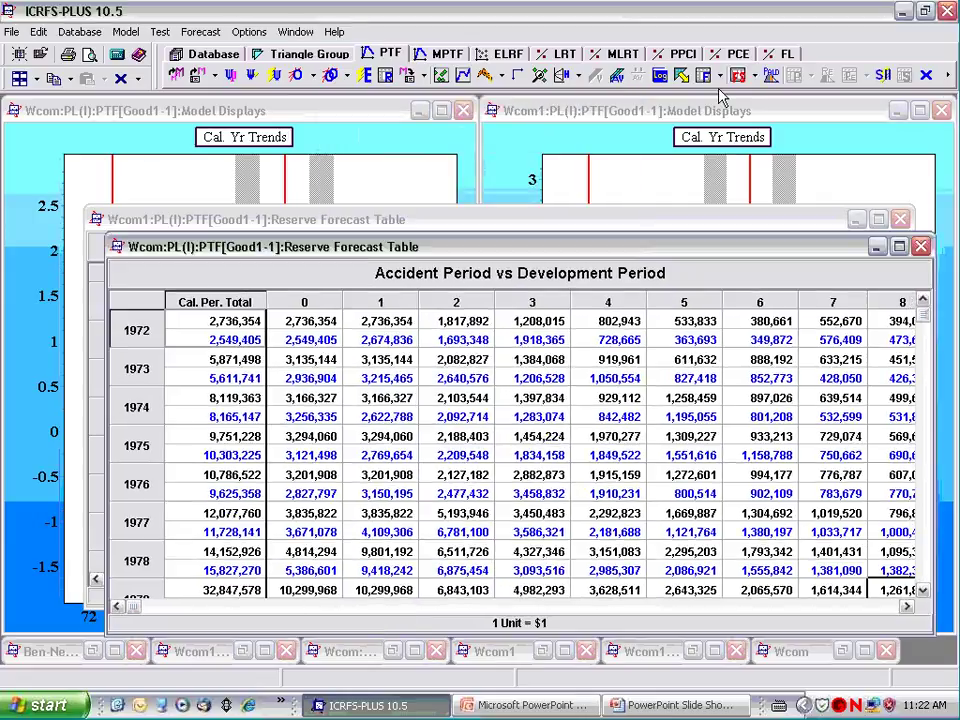
Open forecast summaries for all models, tiled side by side, with Wcom1's Total row in view.
click(752, 76)
click(750, 122)
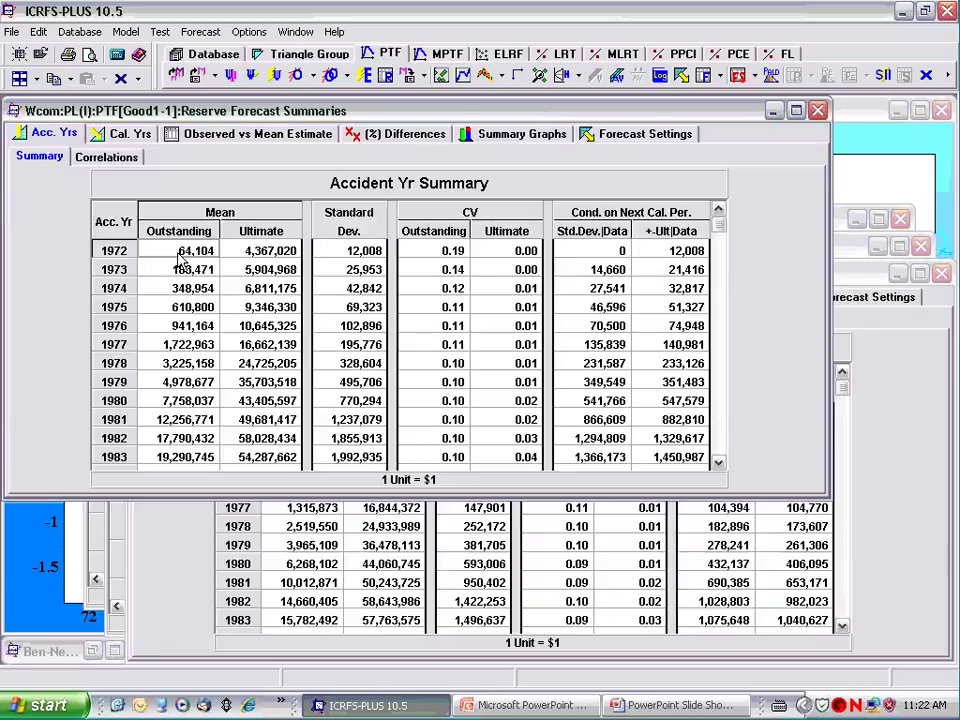
click(36, 78)
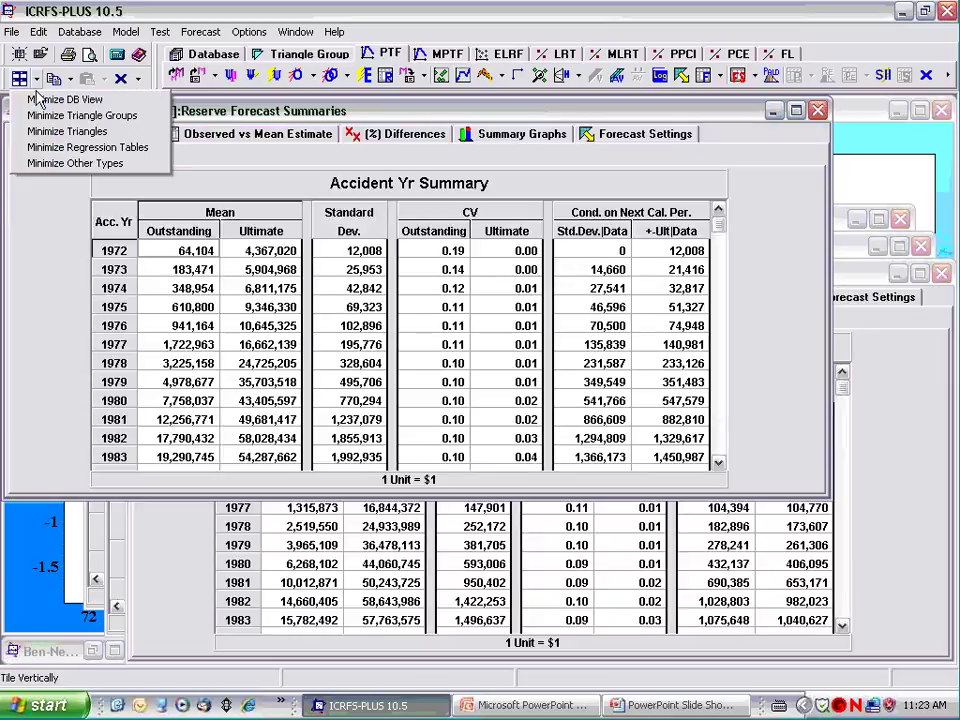
click(32, 160)
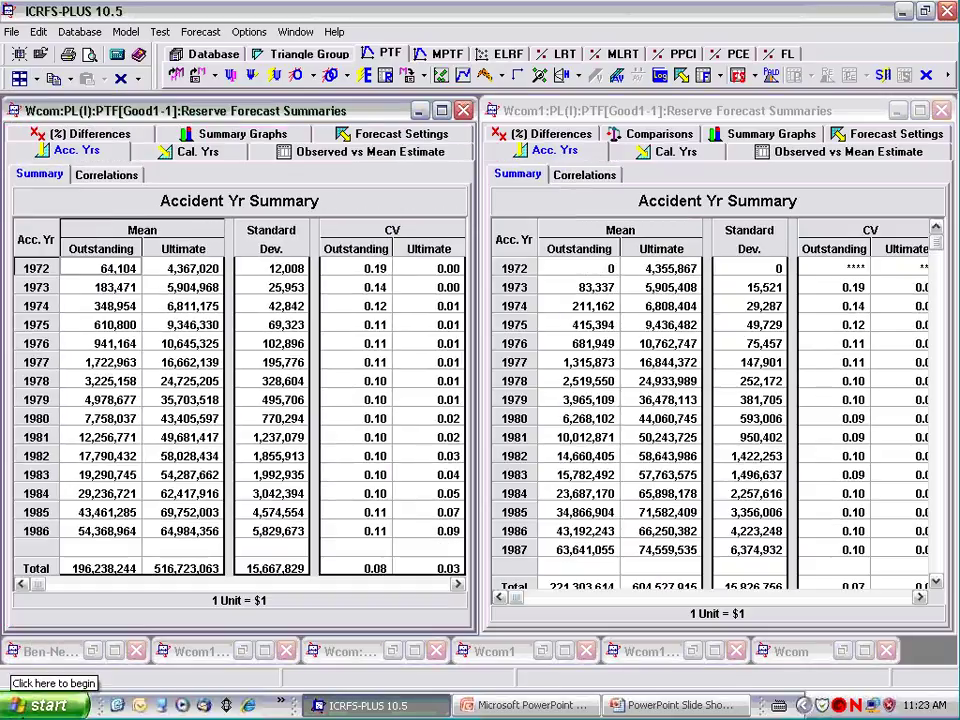
click(936, 582)
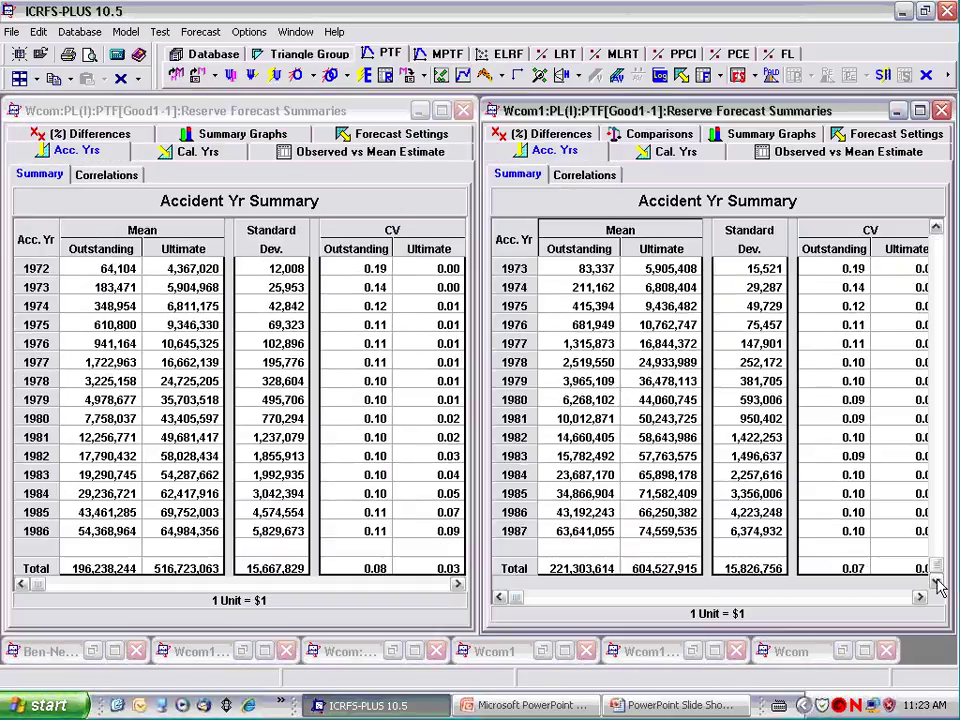
Maximize Wcom's summary showing conditional columns: outstanding 196,238,244, std. dev. 10,015,780.
click(460, 79)
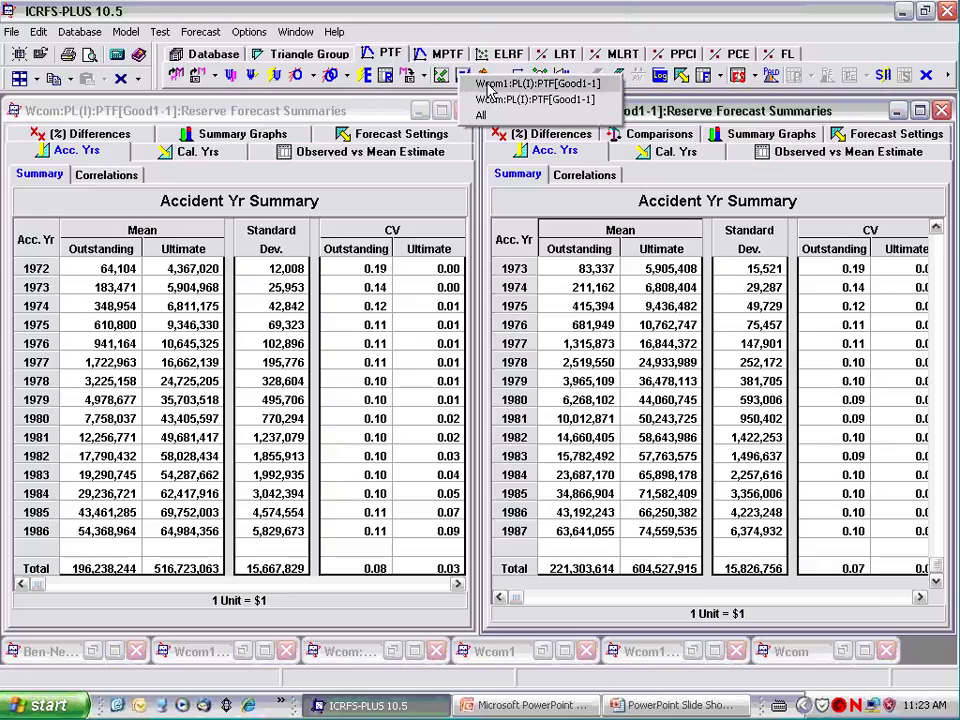
click(490, 86)
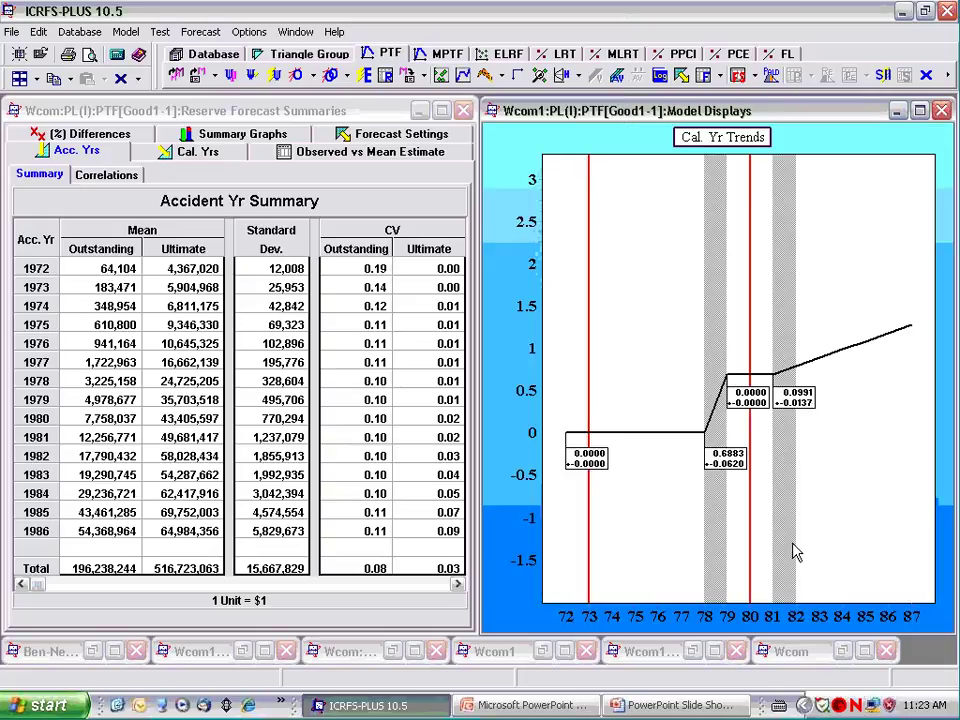
click(943, 111)
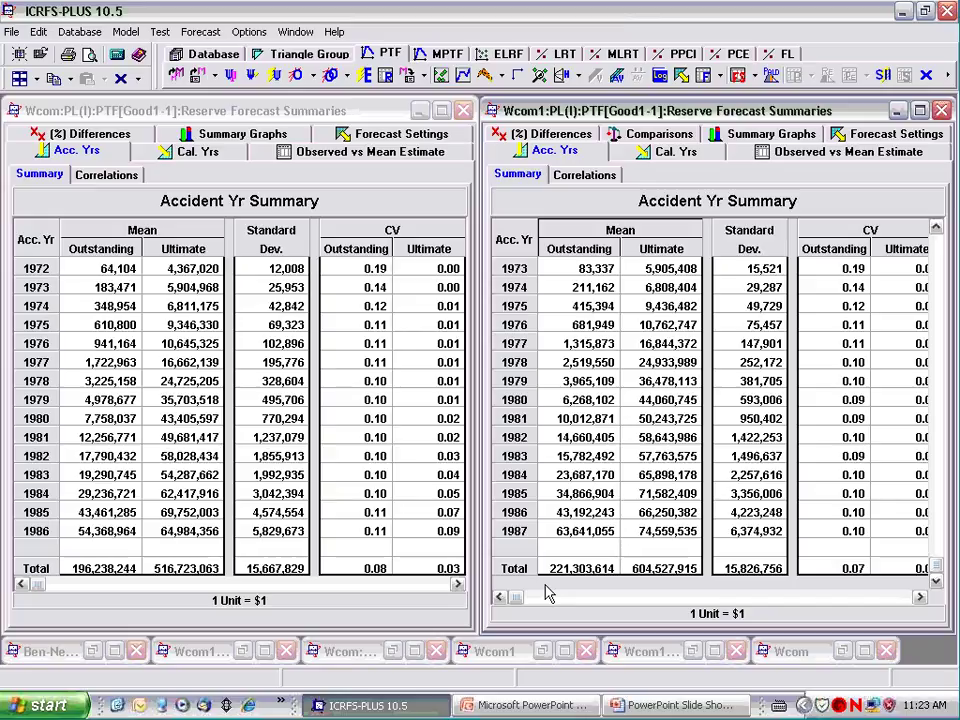
click(456, 586)
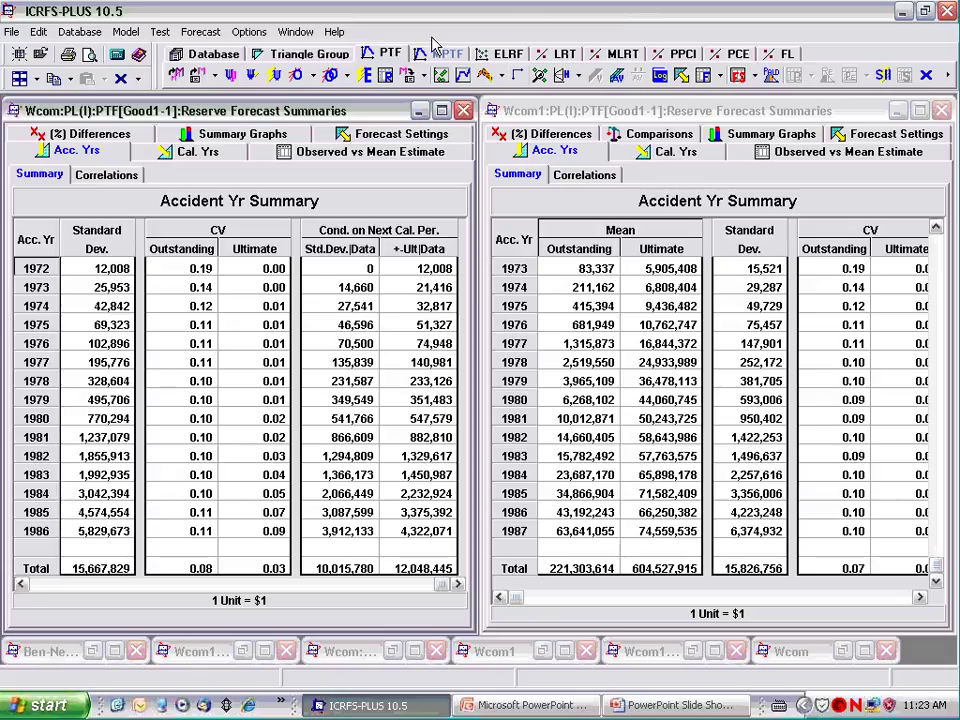
click(441, 111)
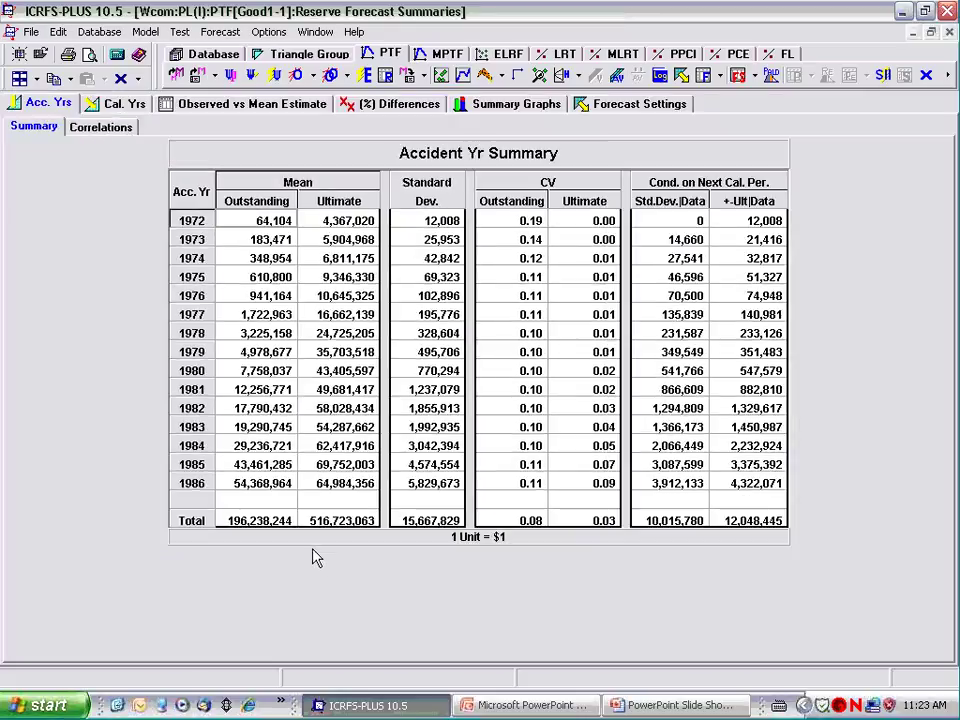
Select Wcom's 1986 row and conditional next-period figures (total std. dev. 15,667,829).
click(320, 483)
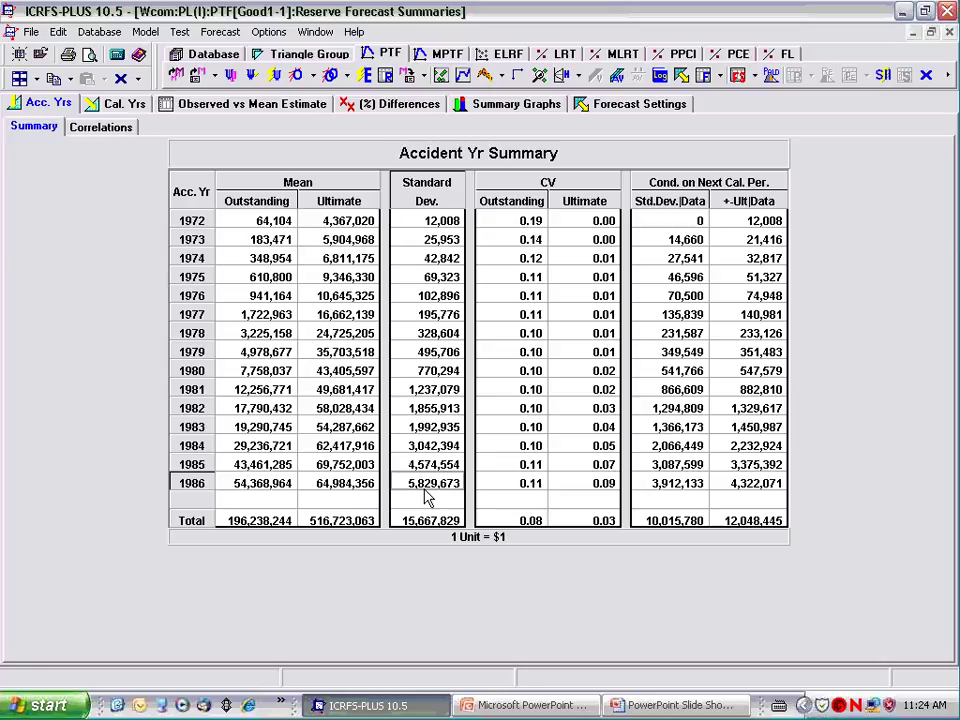
click(665, 498)
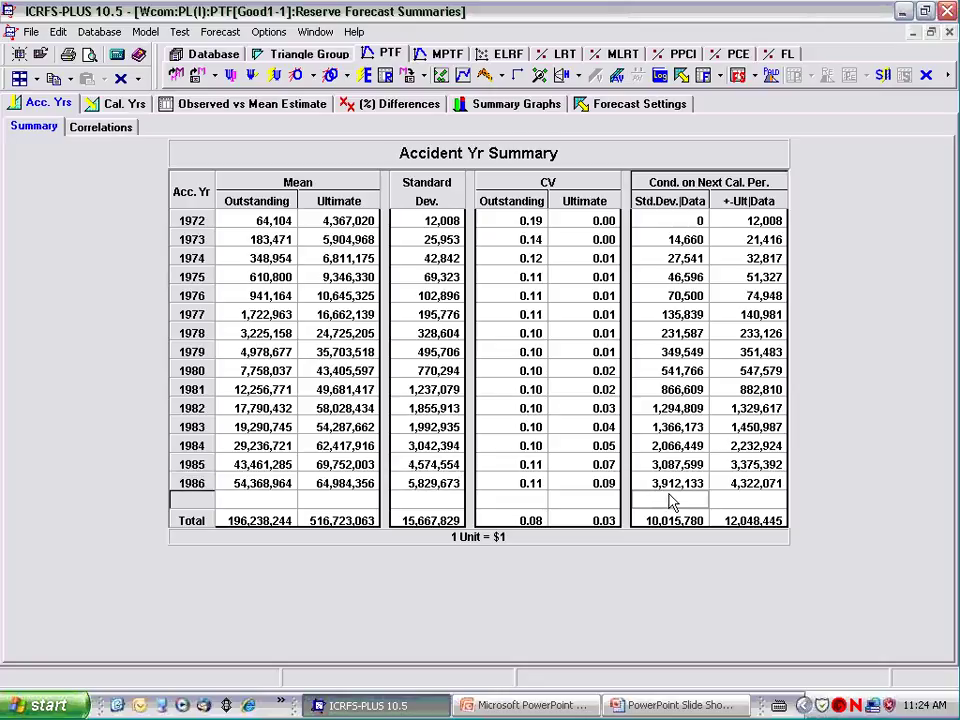
Tile the Wcom and Wcom1 summaries vertically and compare their 1985–1986 rows and conditional columns.
click(18, 82)
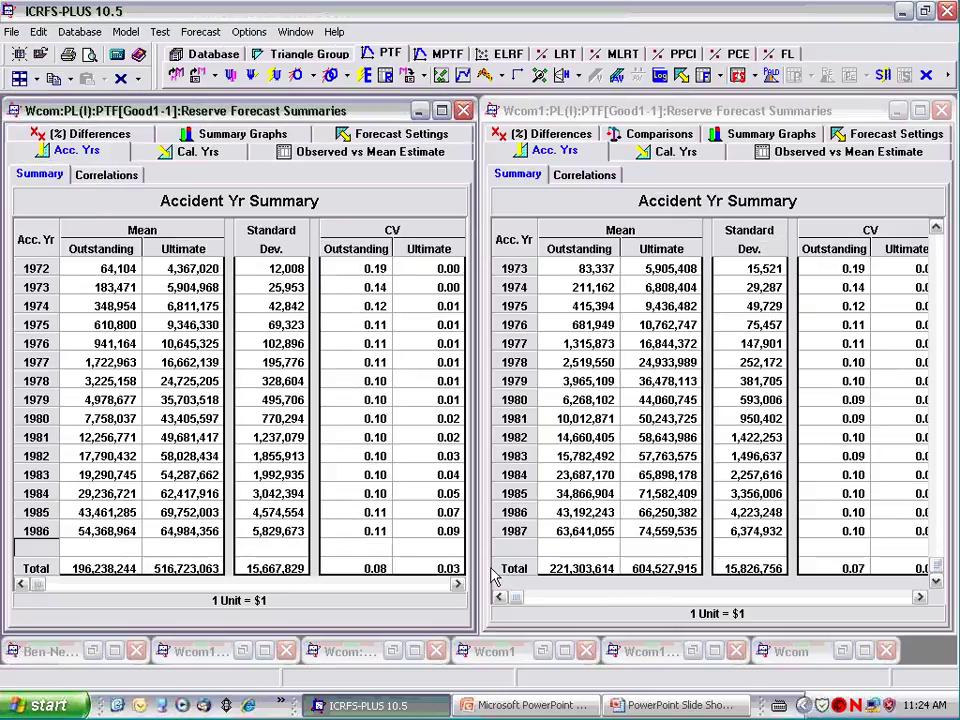
click(660, 540)
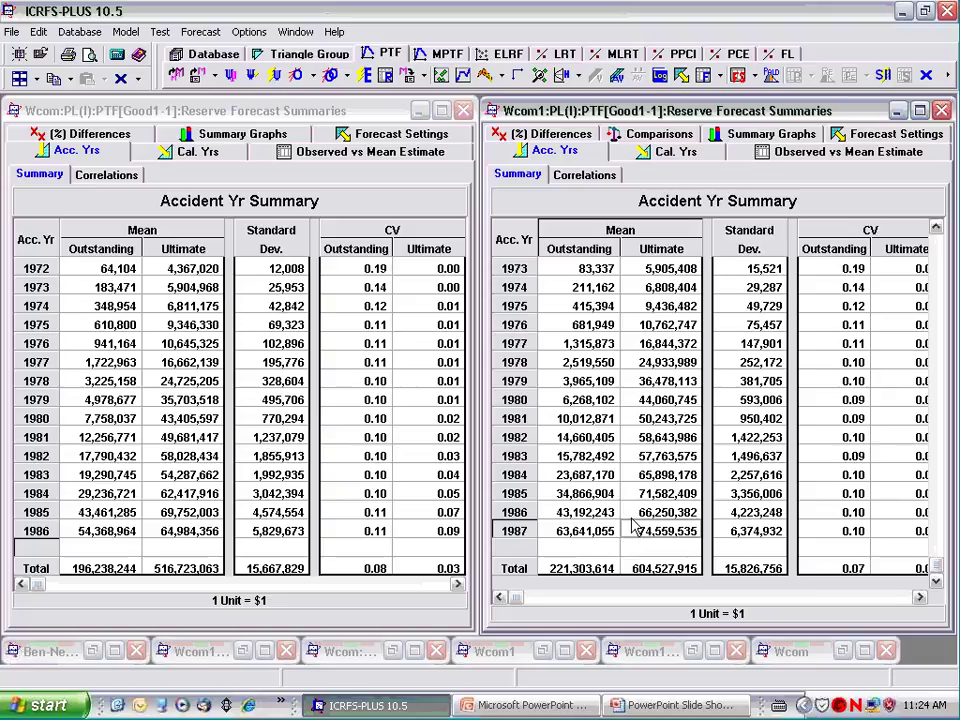
drag(513, 518, 515, 520)
click(513, 516)
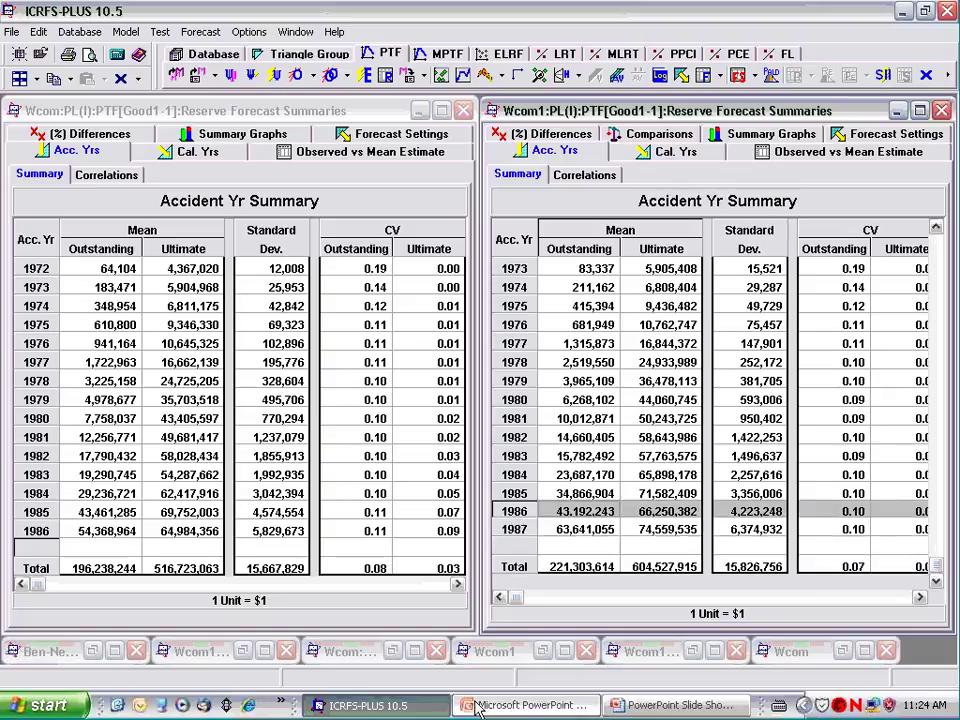
click(44, 517)
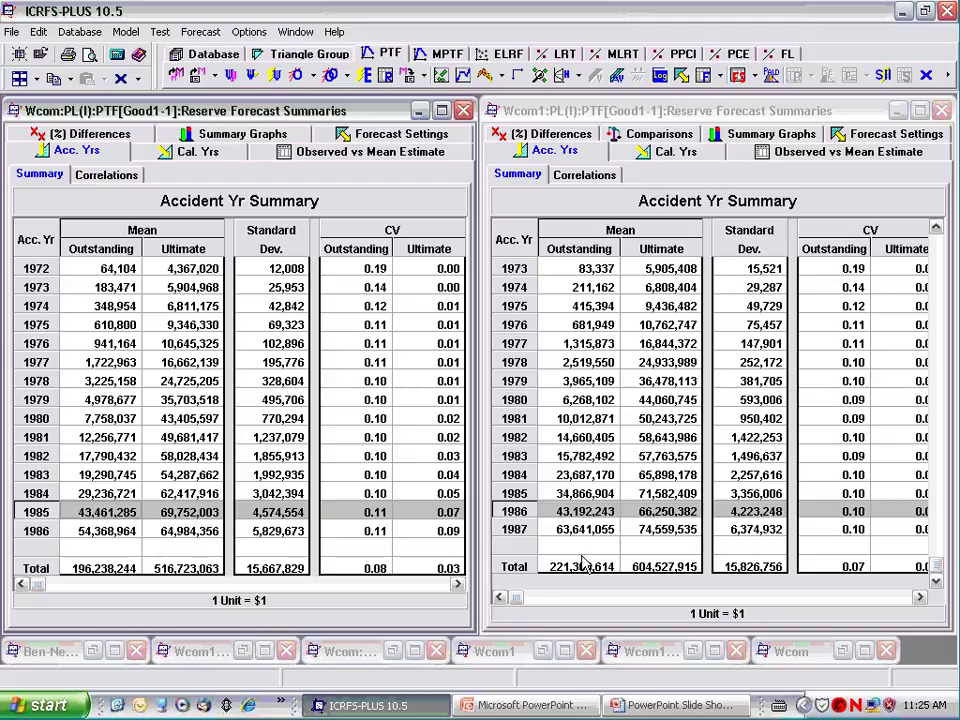
click(457, 587)
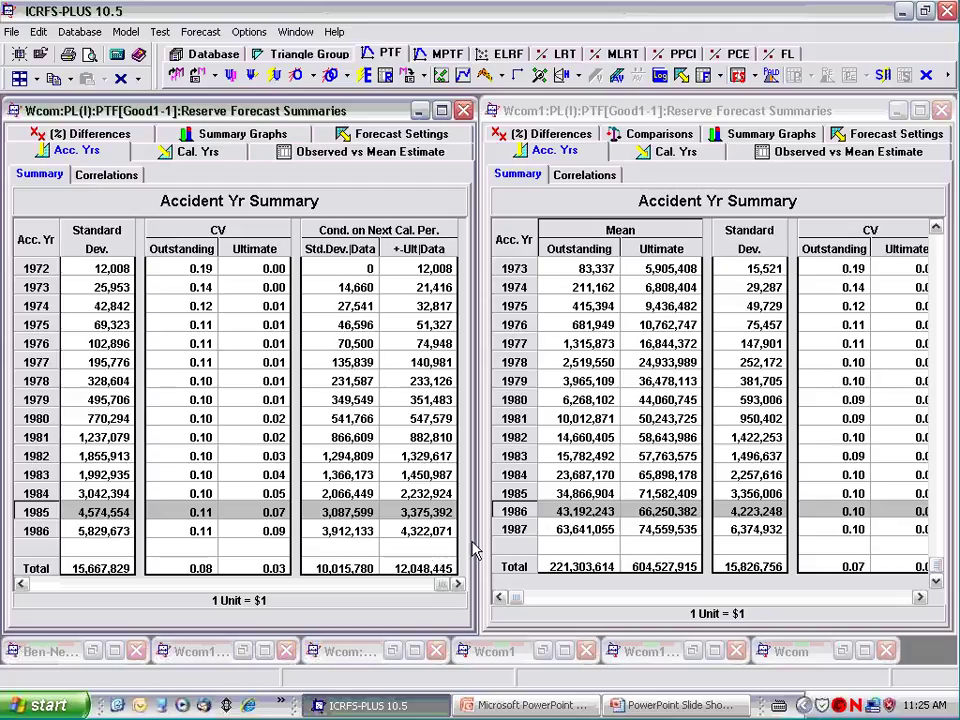
click(20, 584)
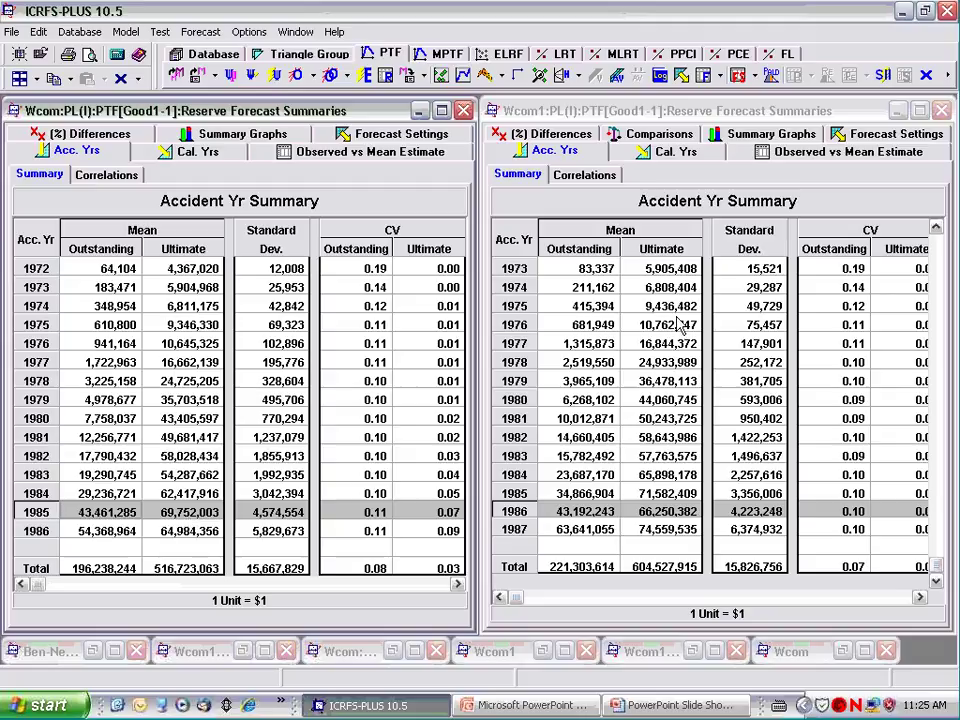
Compare Wcom1's 1973–1986 Ultimate values and both summaries' 1986 rows, scrolling Wcom's columns.
drag(670, 277, 662, 518)
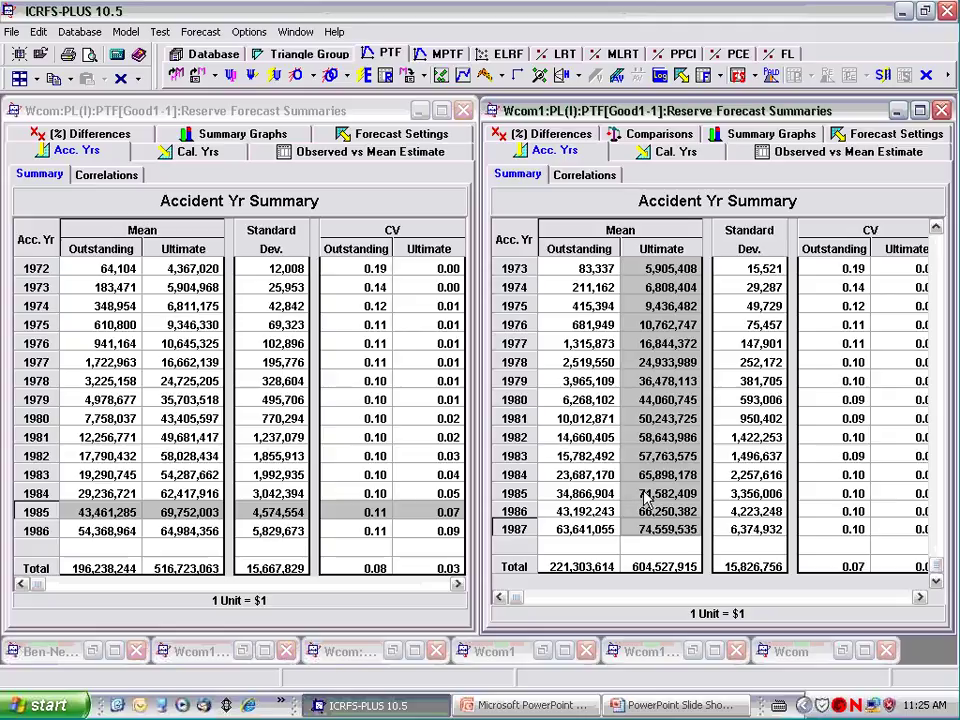
click(583, 500)
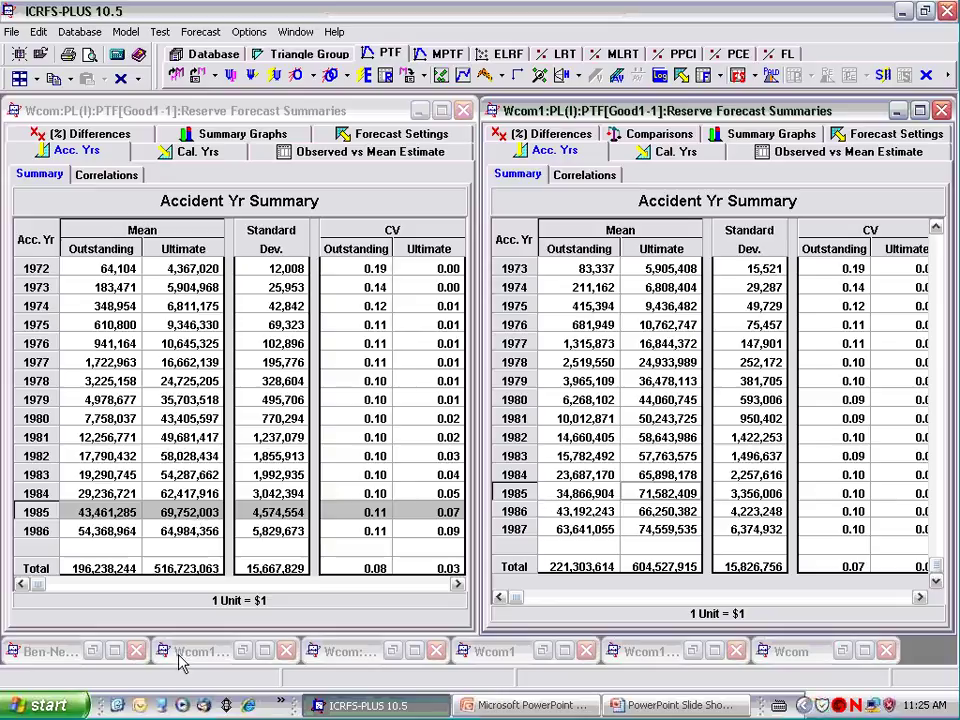
click(183, 538)
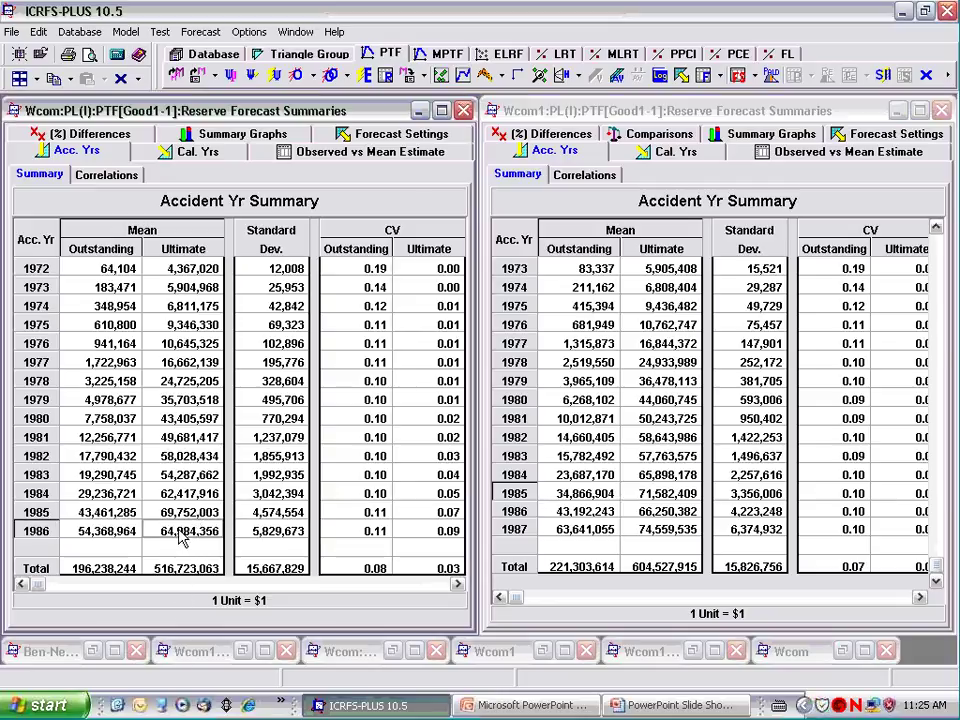
click(645, 514)
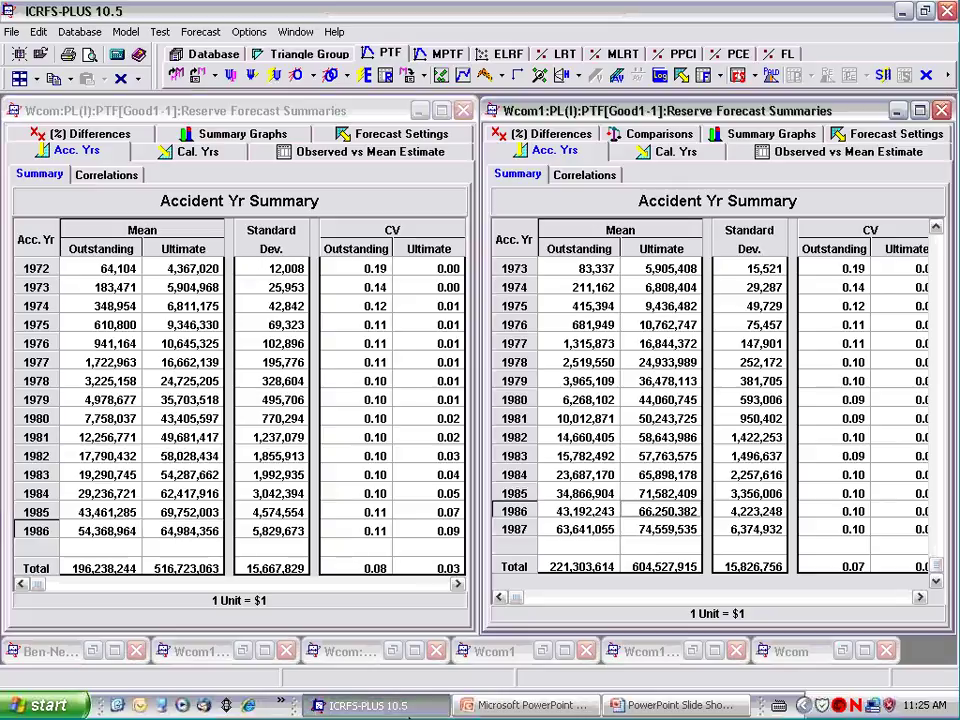
click(172, 537)
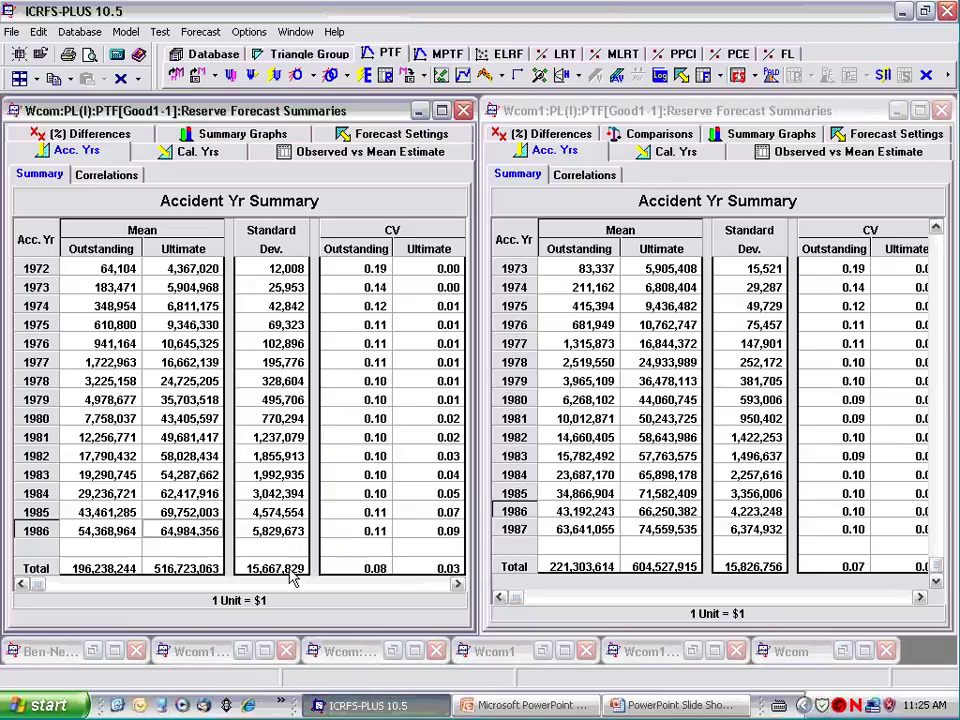
click(457, 585)
click(457, 586)
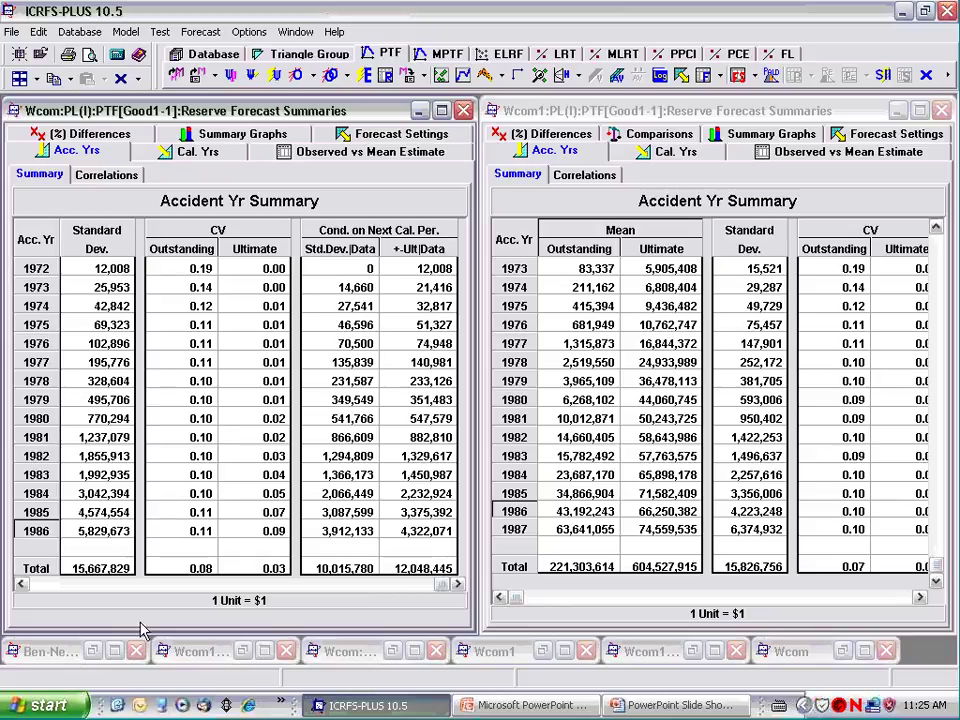
click(20, 584)
click(20, 584)
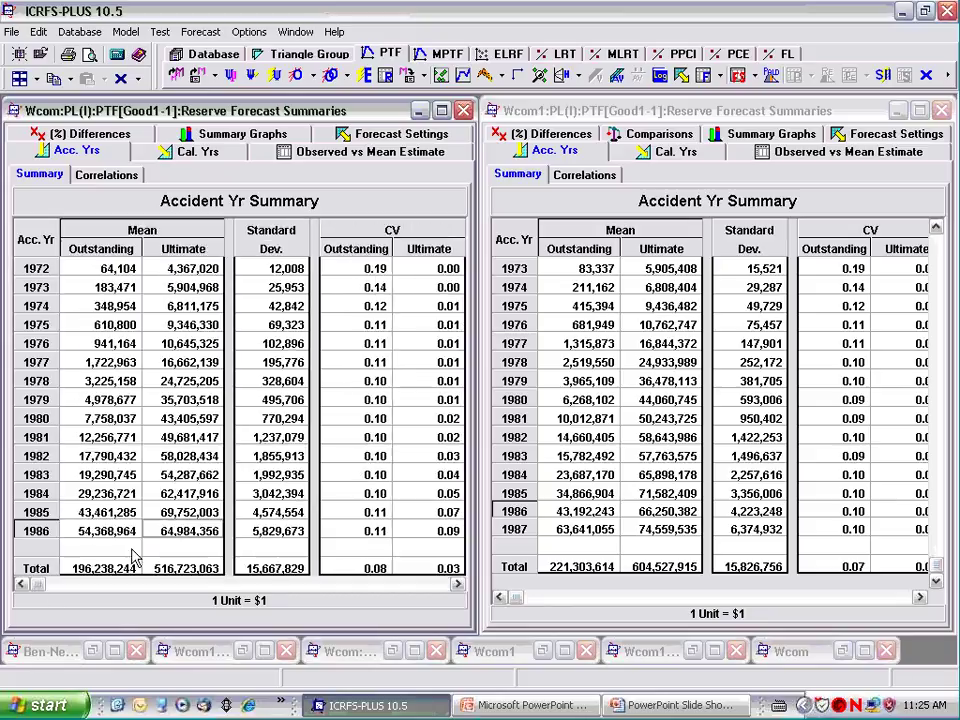
click(640, 517)
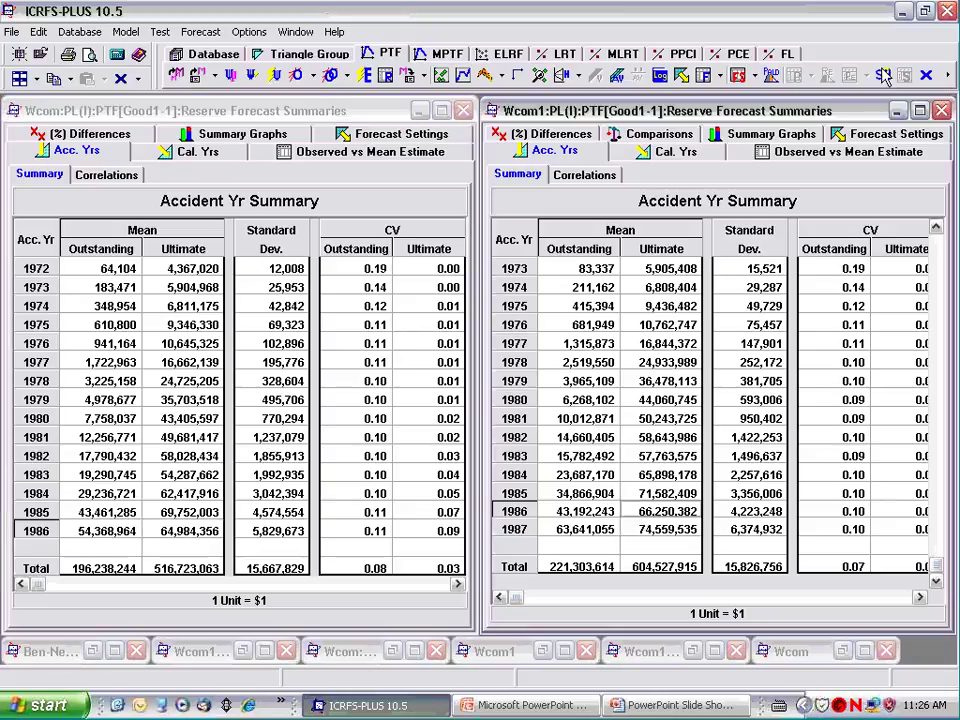
Rerun Wcom1's forecast with last accident period 1986 and close the reserve forecast table.
click(681, 75)
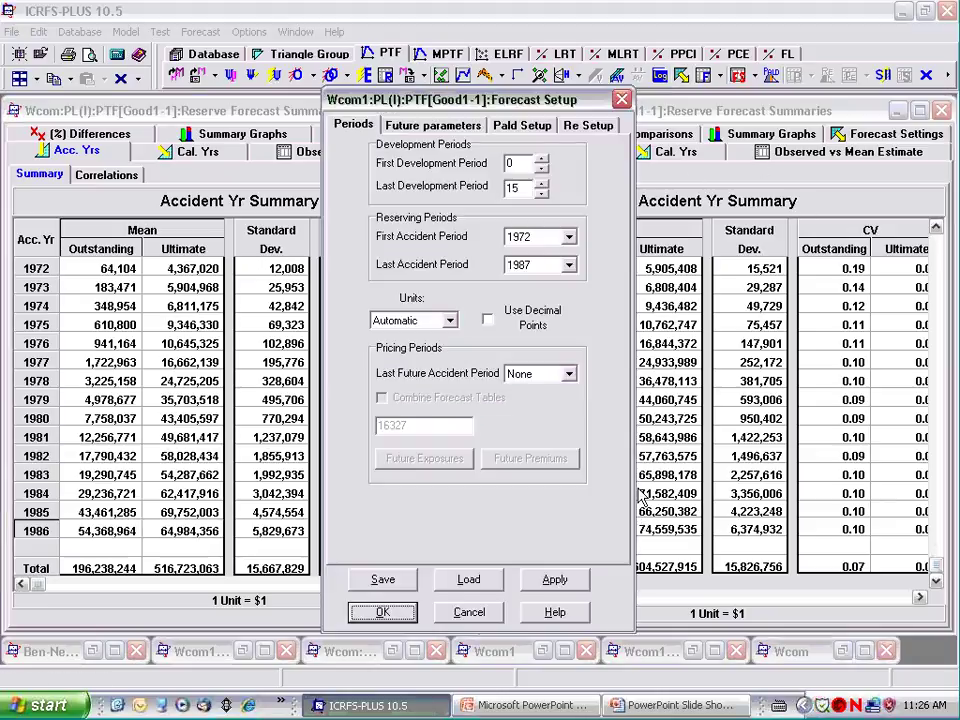
click(569, 266)
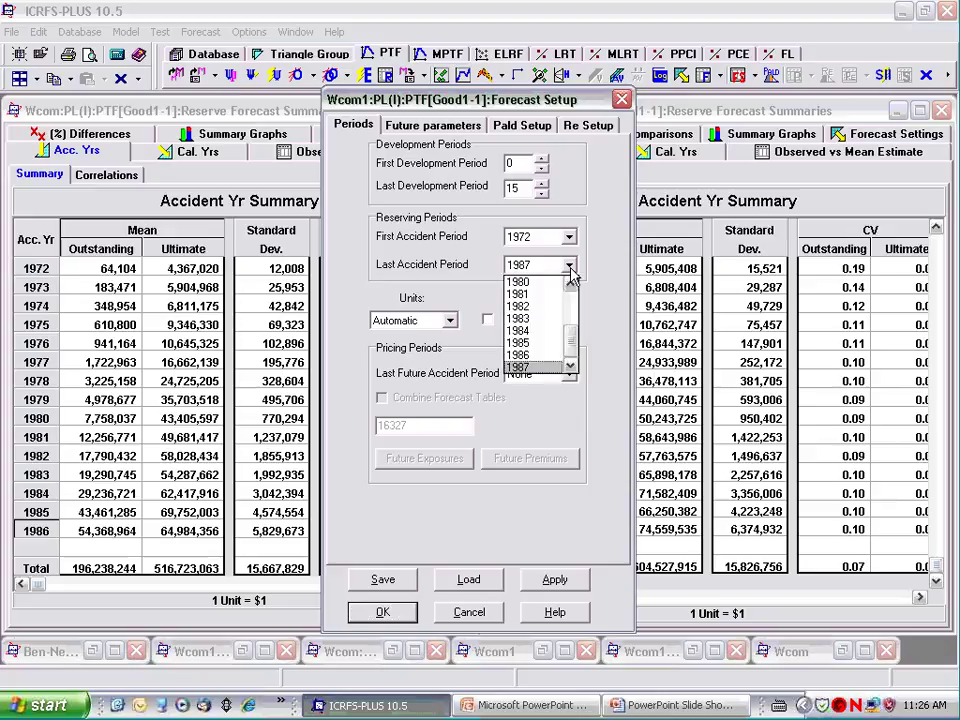
click(545, 355)
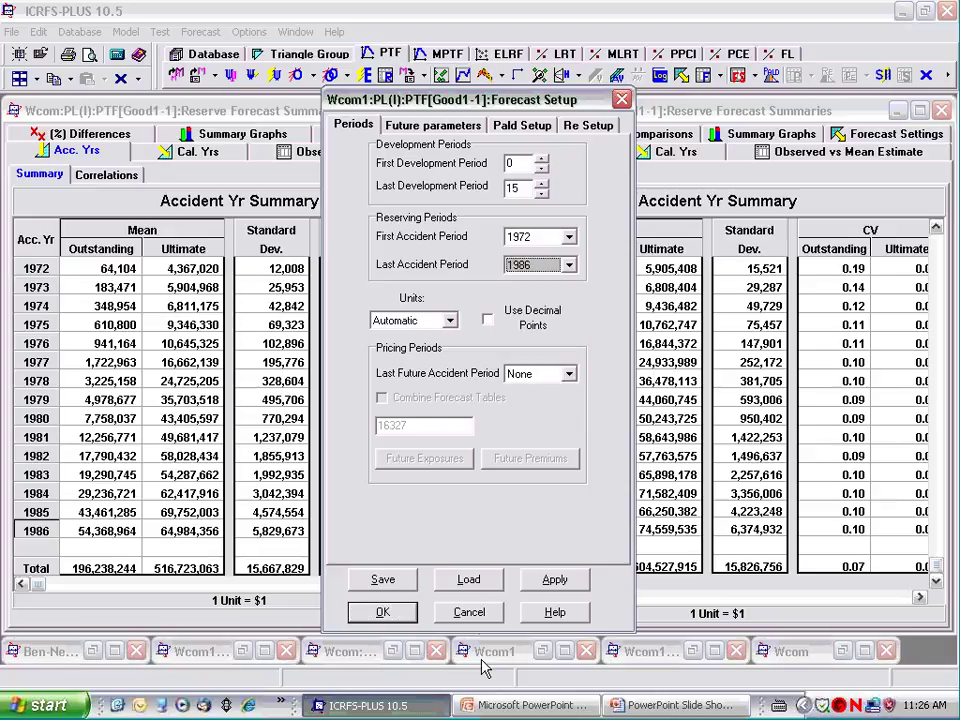
click(390, 612)
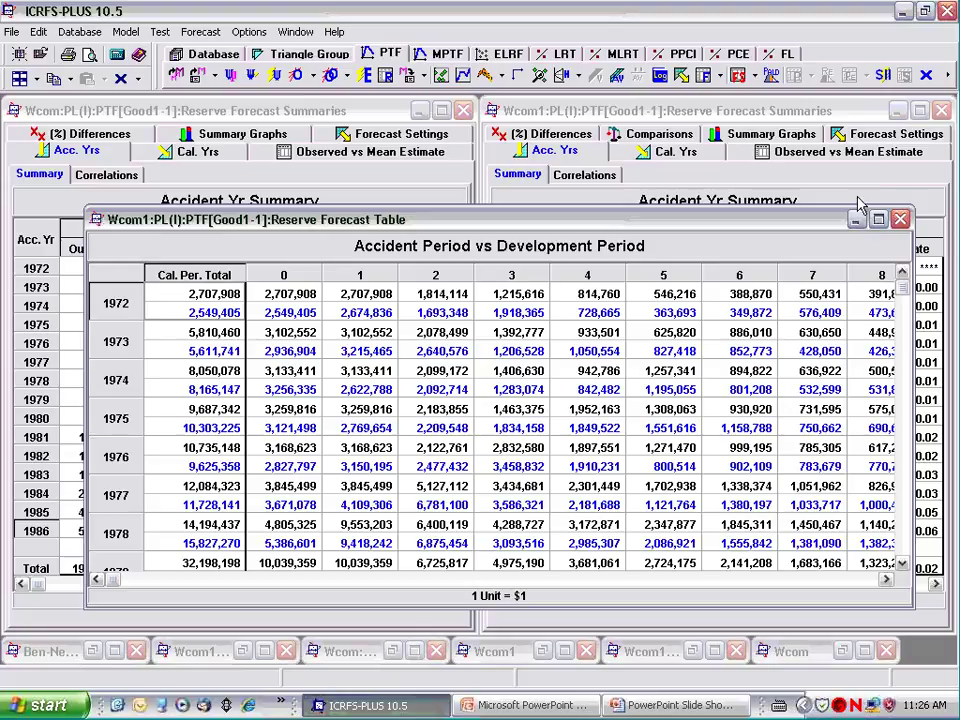
click(899, 219)
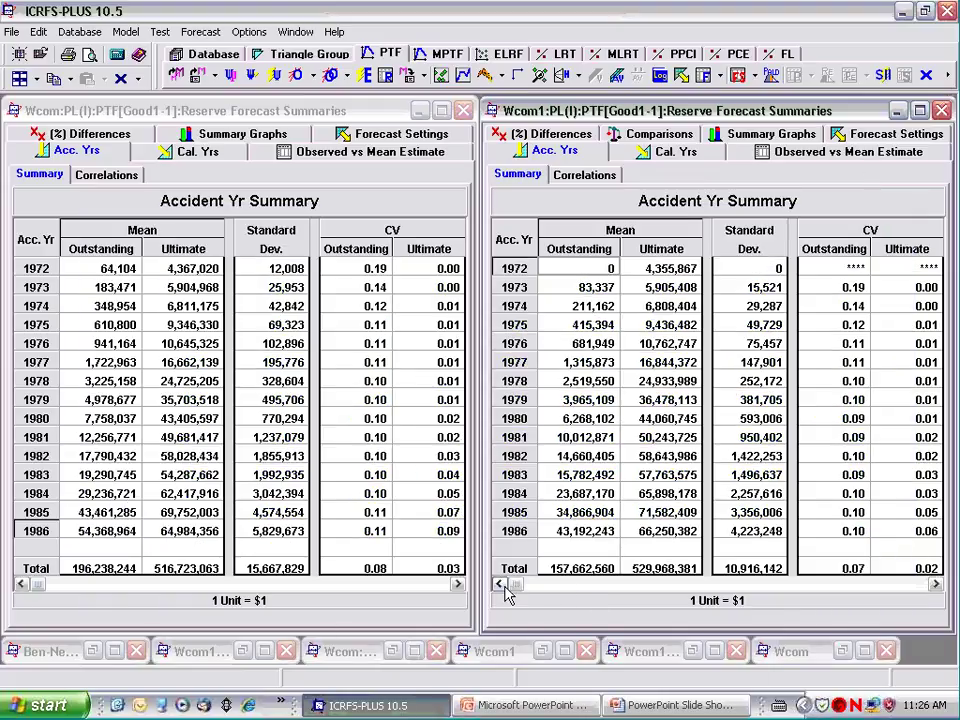
click(673, 547)
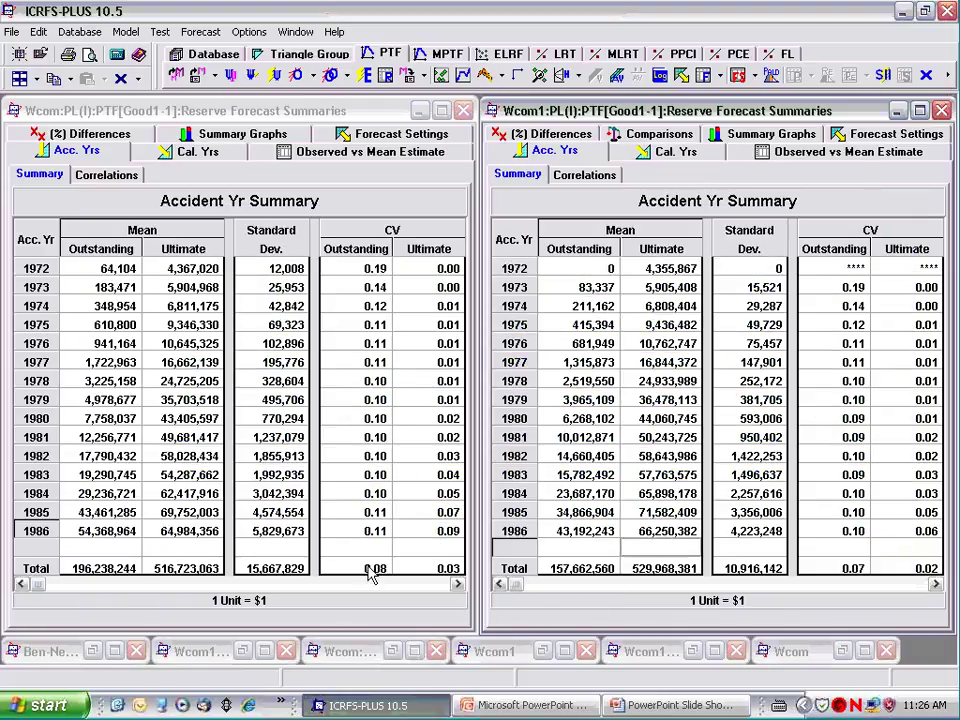
click(660, 513)
click(189, 494)
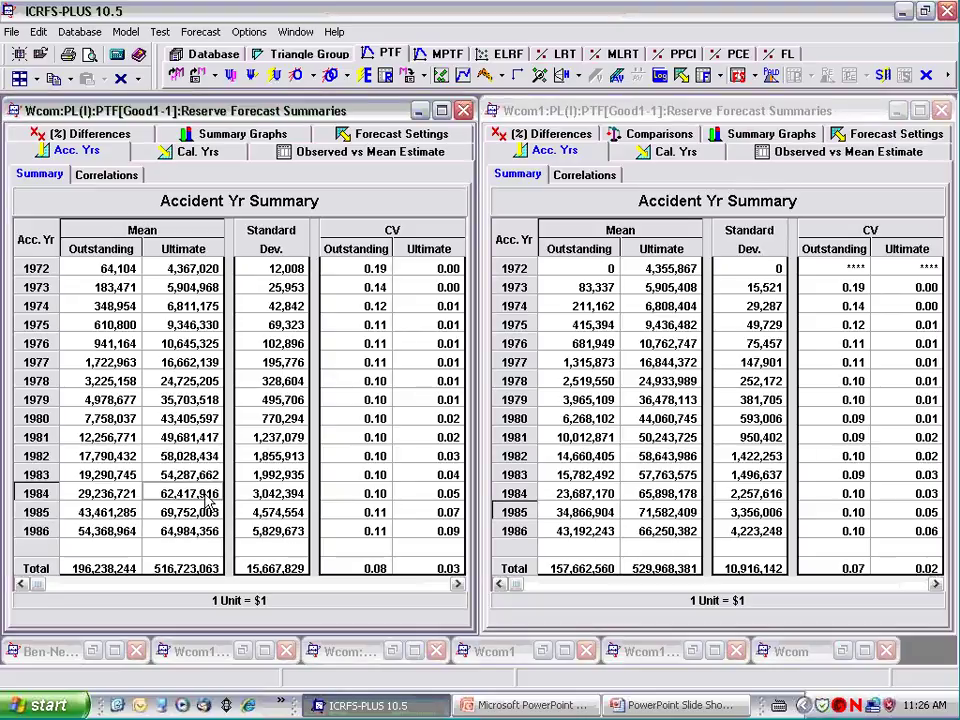
click(638, 513)
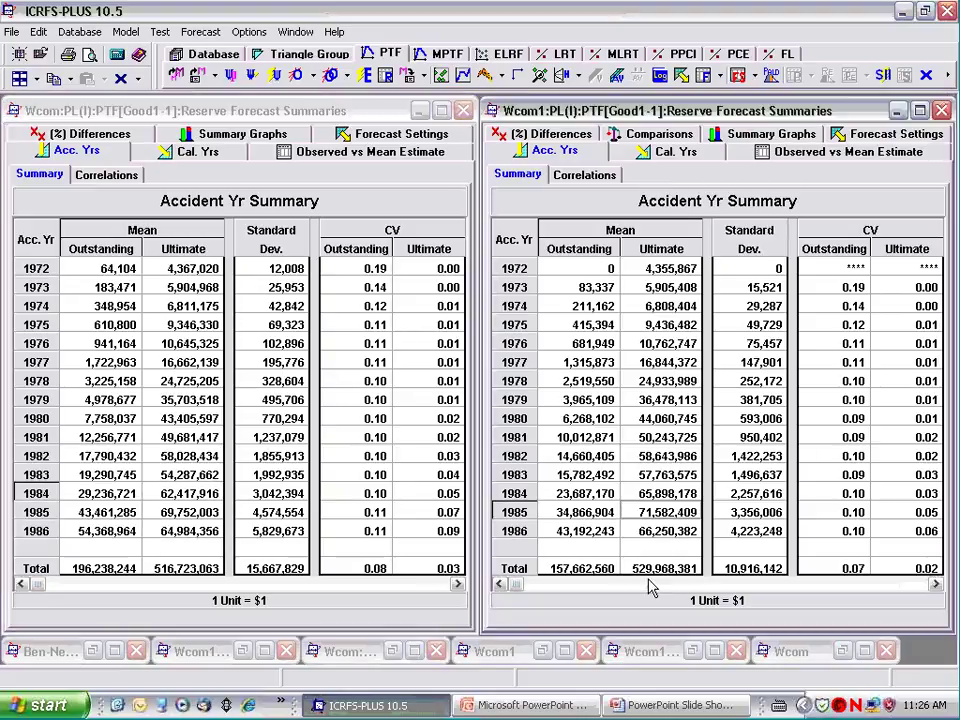
click(207, 577)
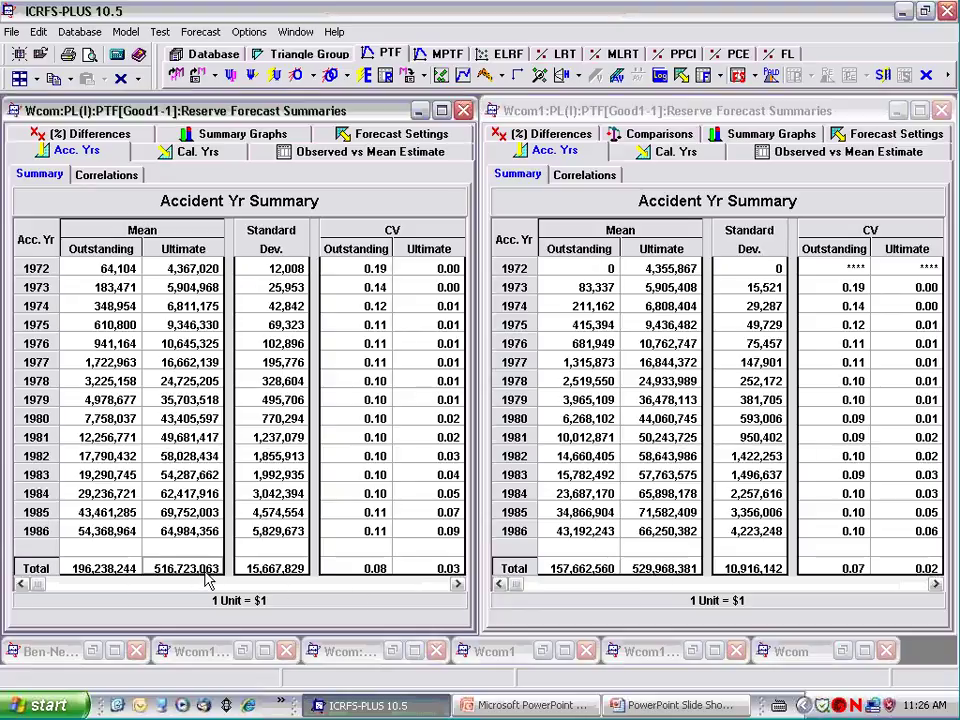
click(458, 586)
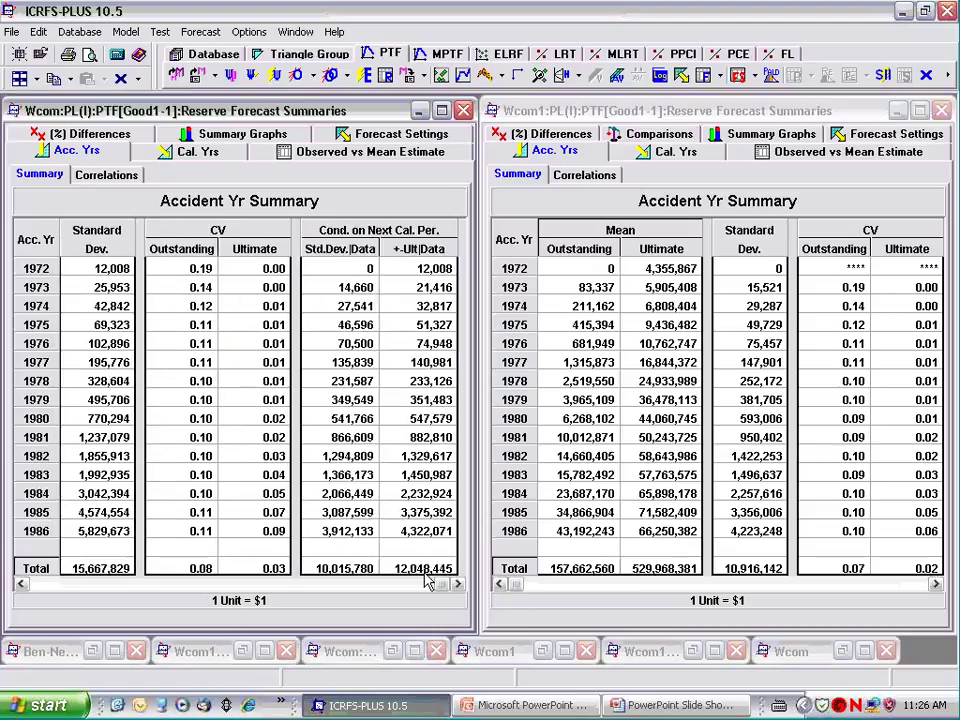
click(485, 586)
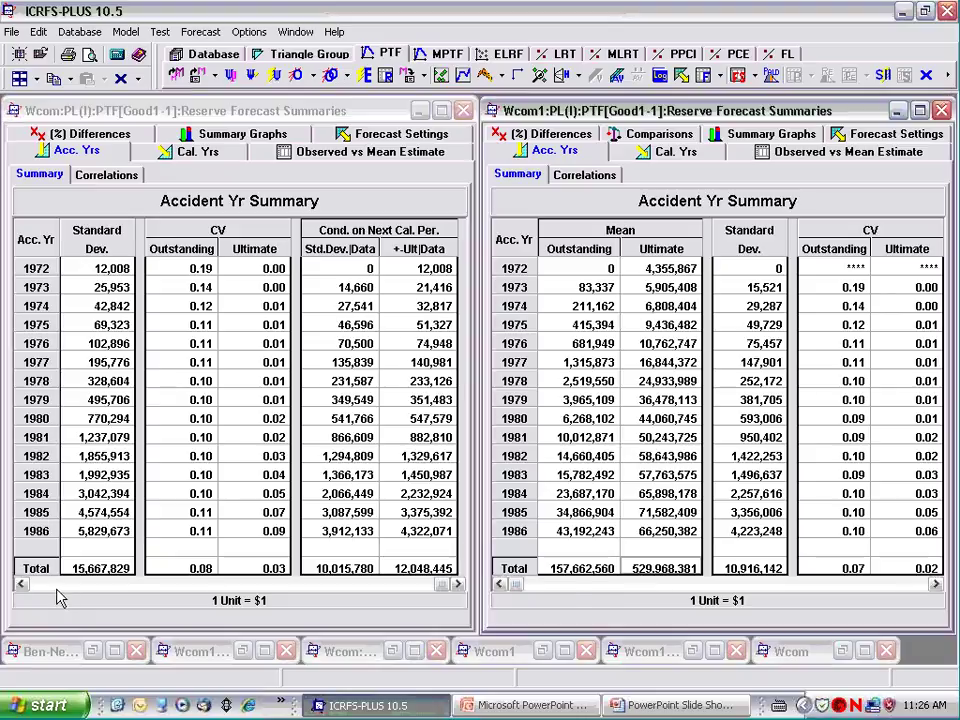
click(20, 585)
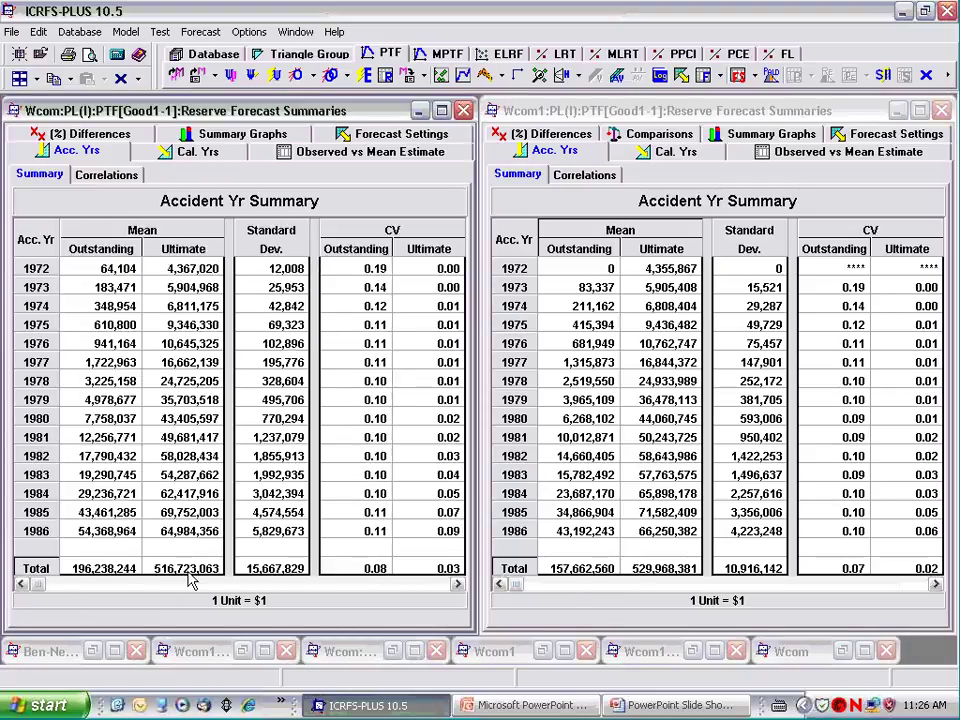
click(679, 199)
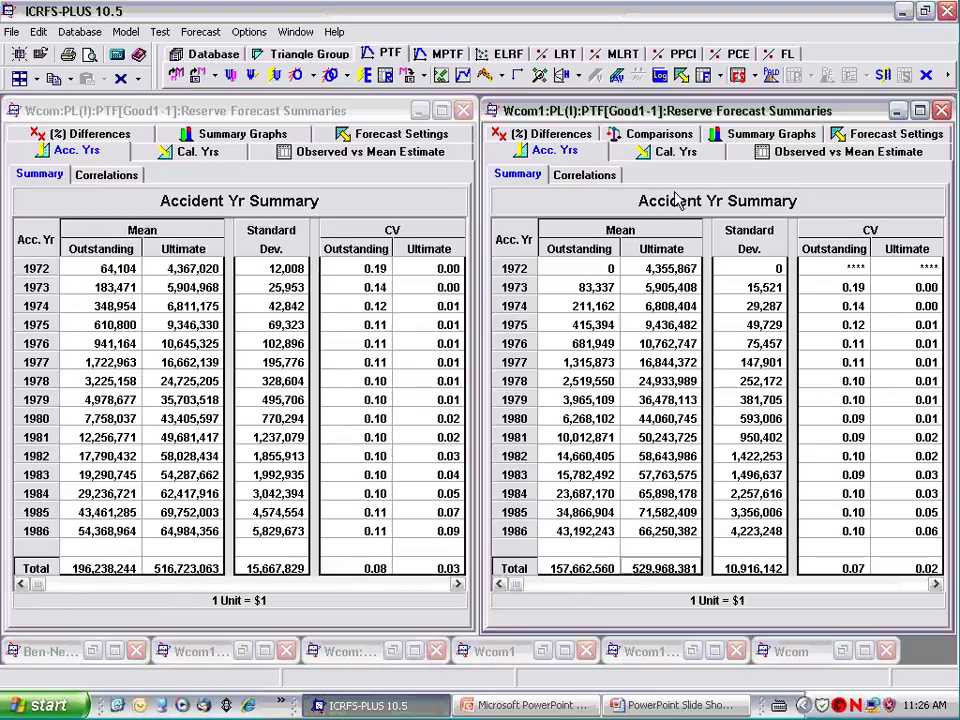
Rerun Wcom1's forecast with last accident period 1987, close the table, and show its totals.
click(516, 75)
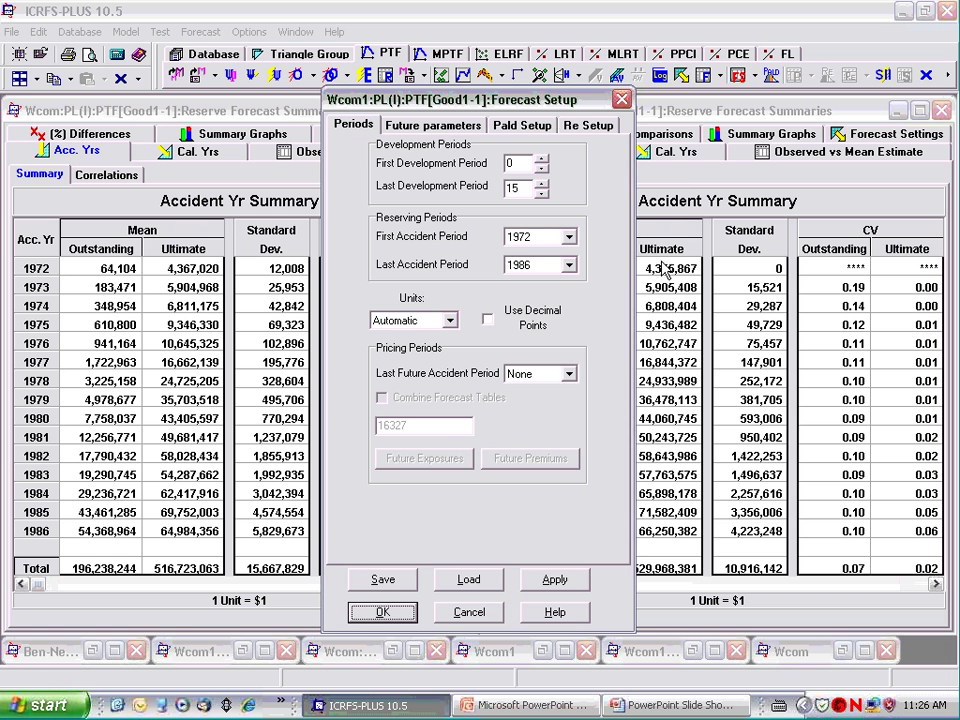
click(568, 265)
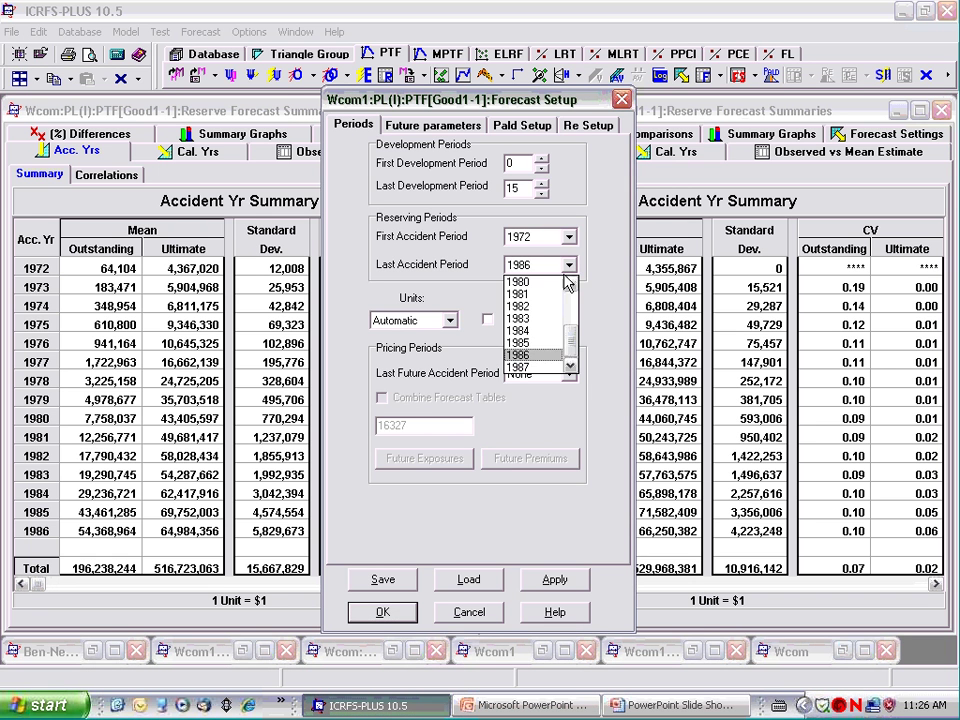
click(548, 366)
click(382, 613)
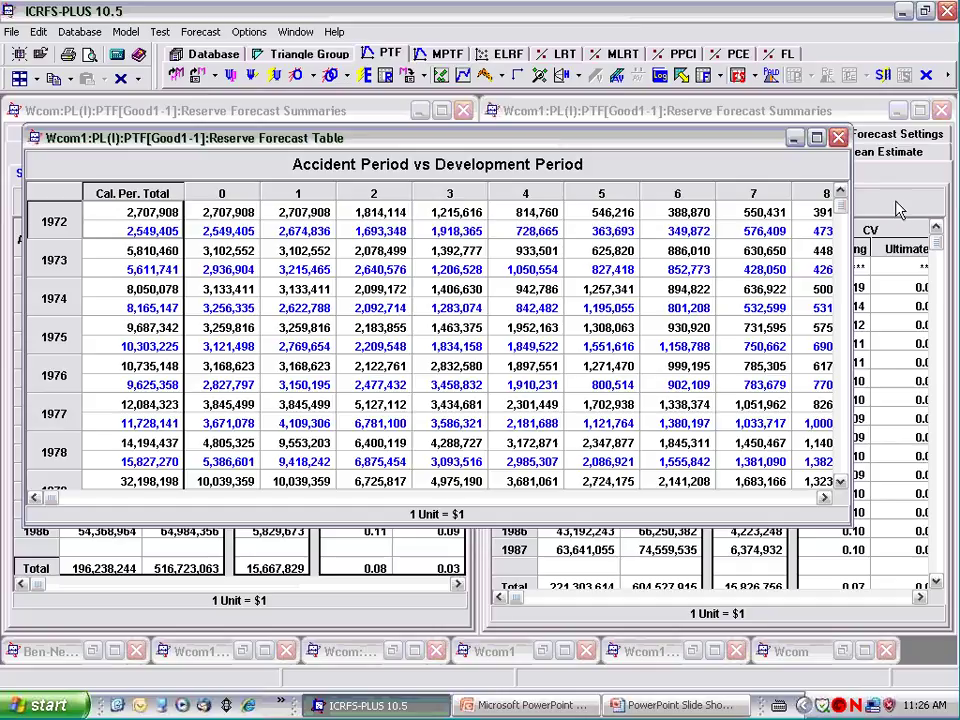
click(838, 139)
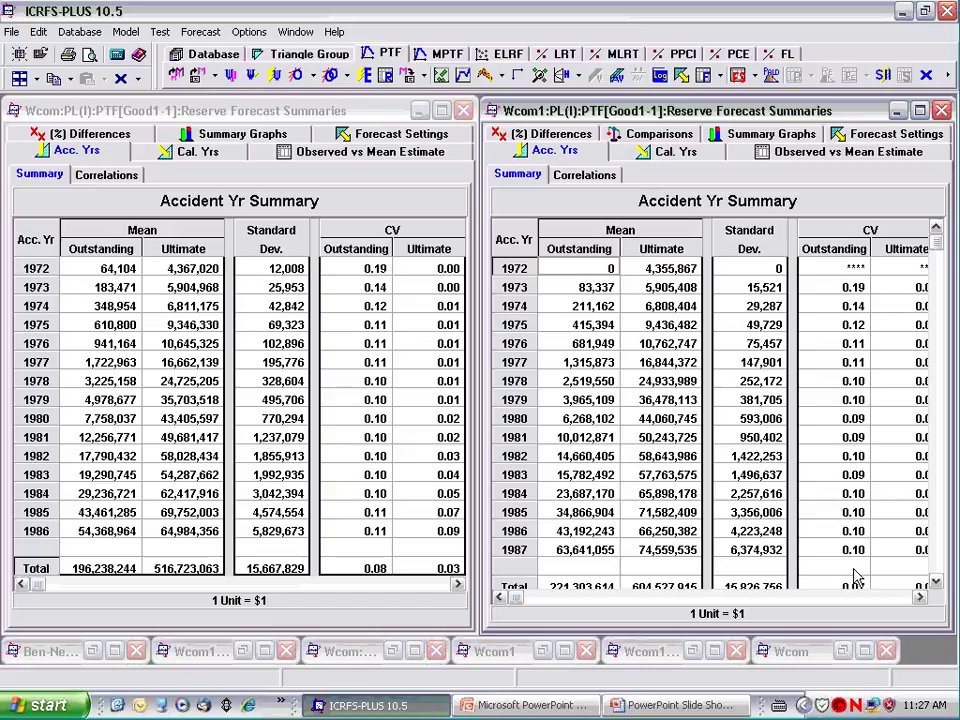
click(936, 582)
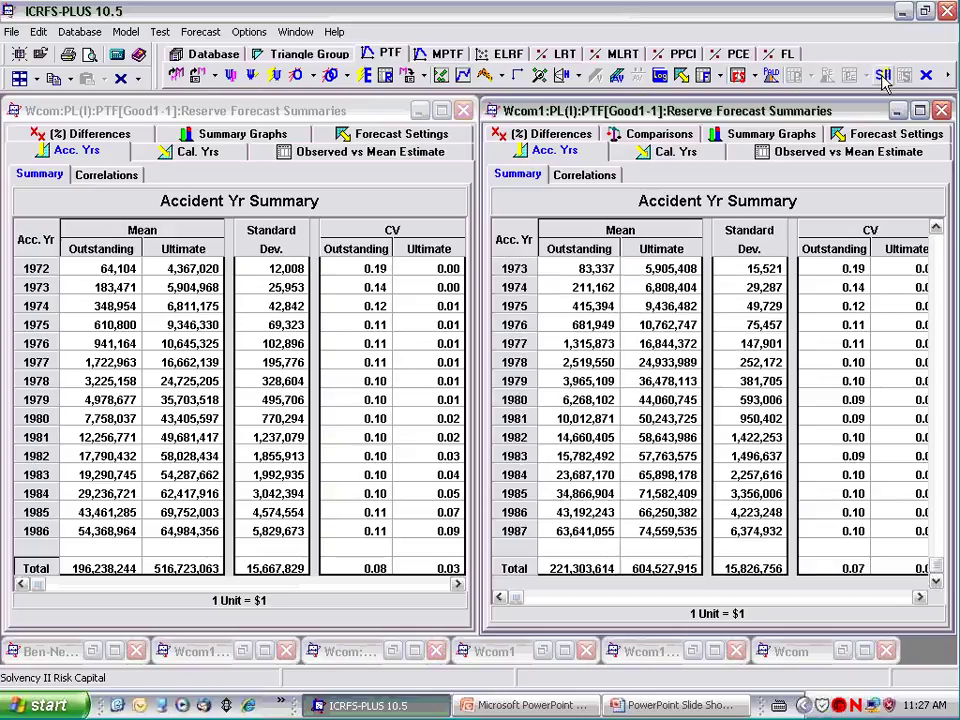
Compute Solvency II metrics for Wcom1 and Wcom with unconditional first year (Wcom SCR 27,874,944).
click(737, 75)
click(849, 103)
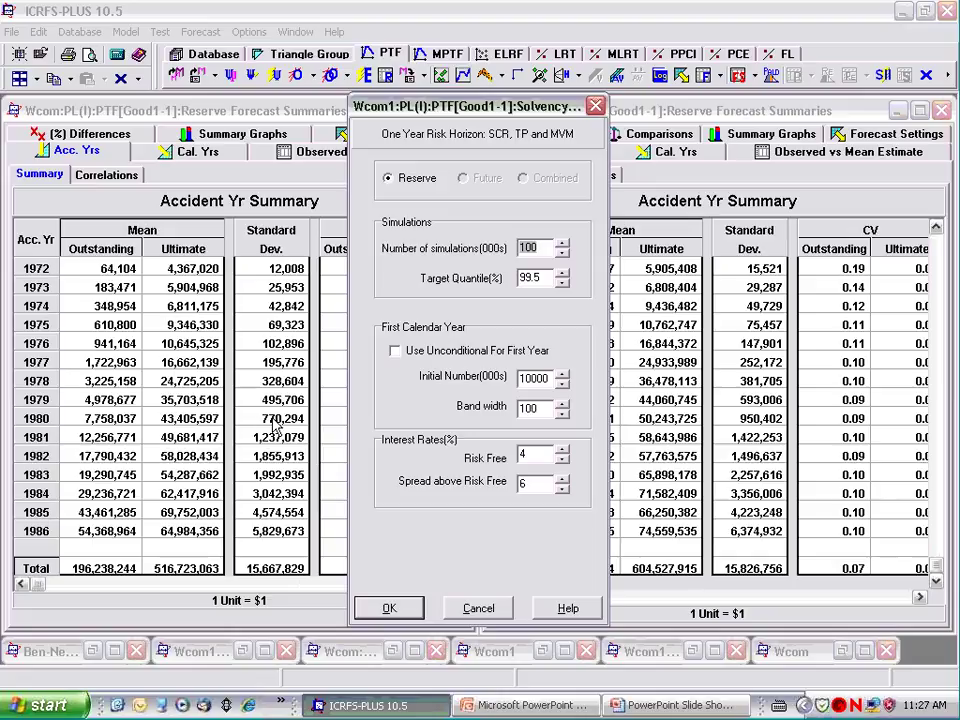
click(394, 351)
click(389, 608)
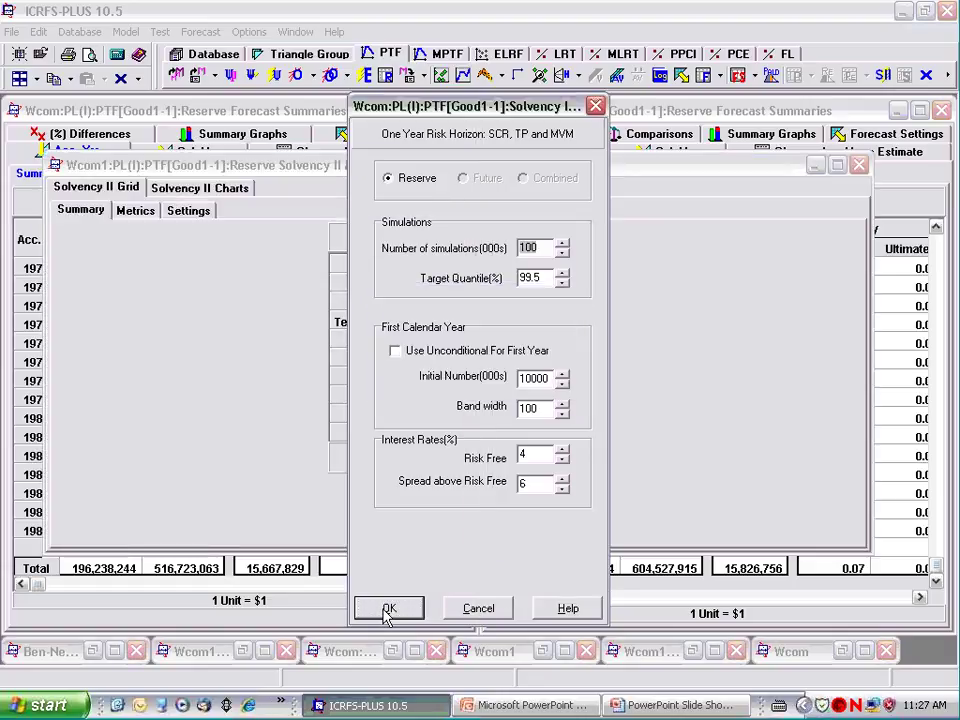
click(395, 351)
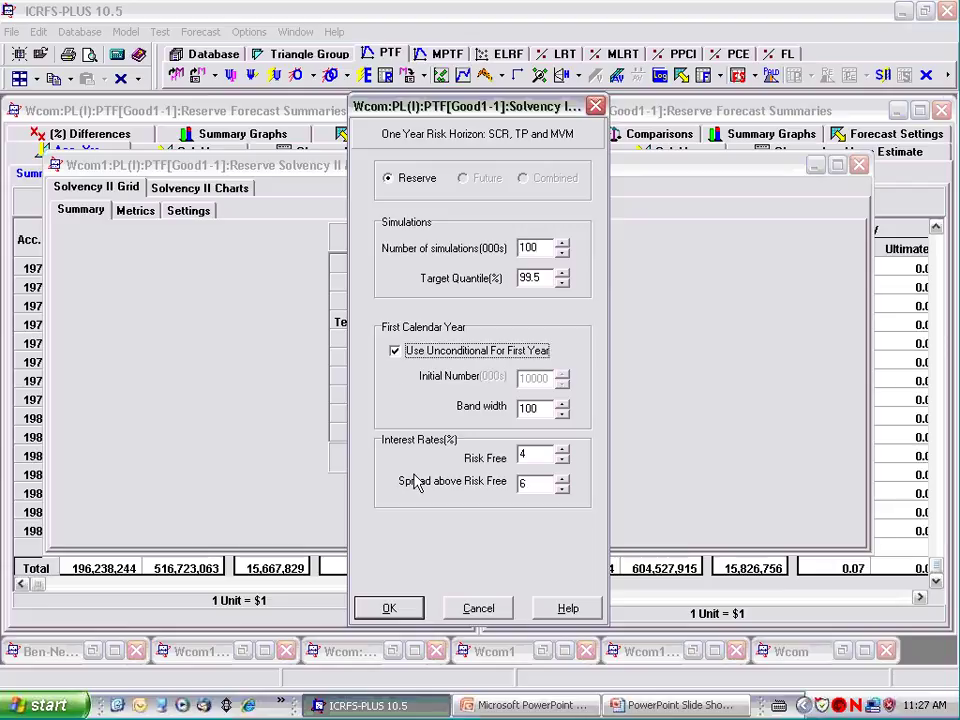
click(389, 609)
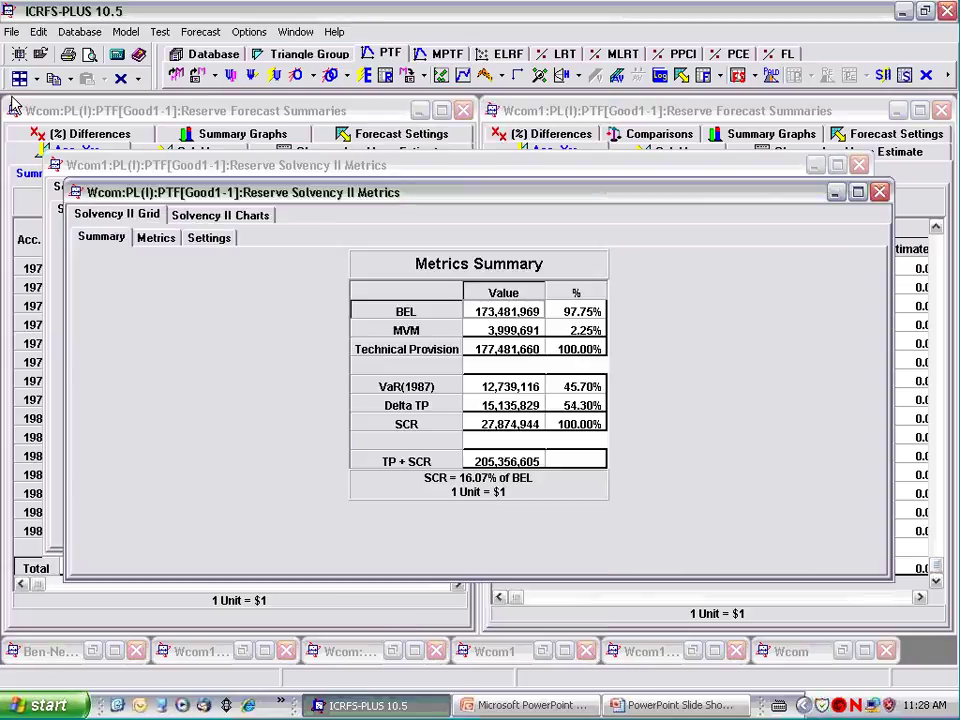
Tile the two Solvency II summaries, minimizing others, and activate Wcom1's (SCR 28,131,624).
click(35, 78)
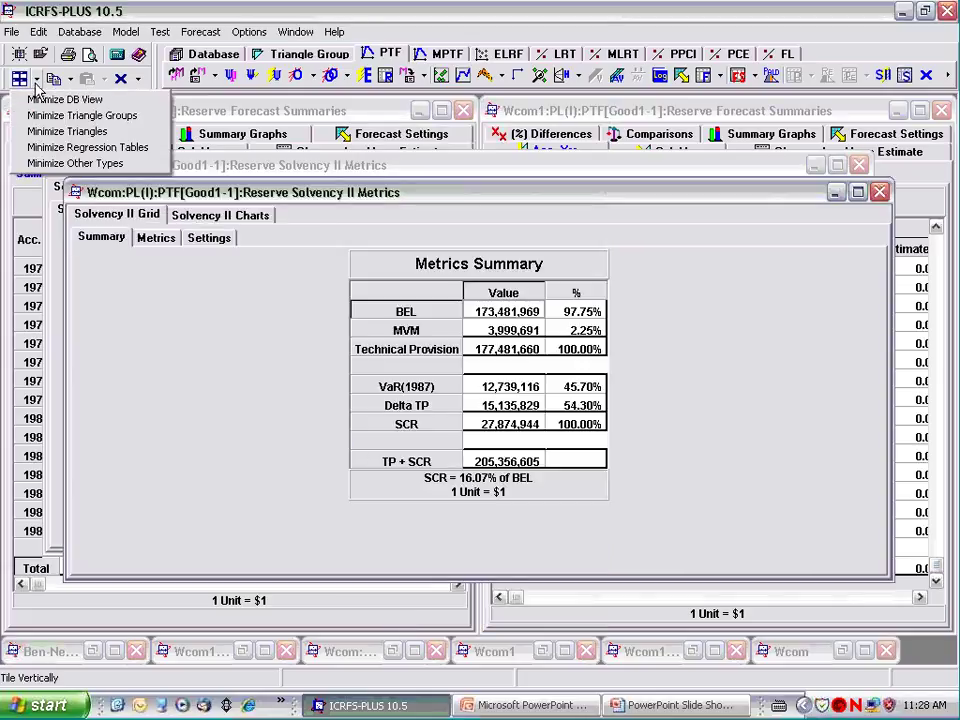
click(42, 162)
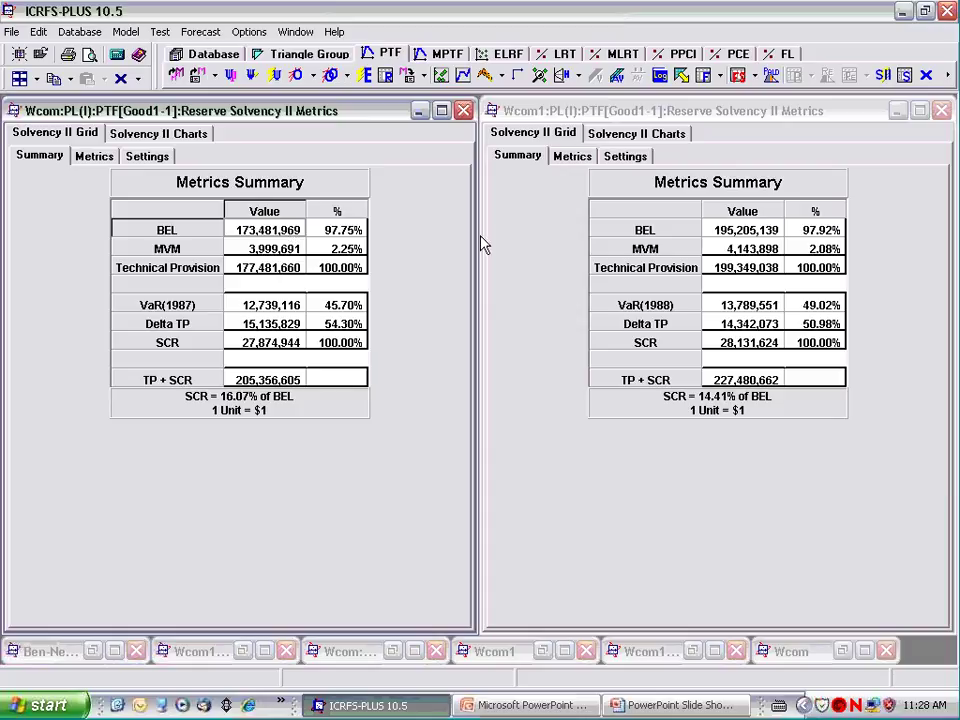
click(727, 232)
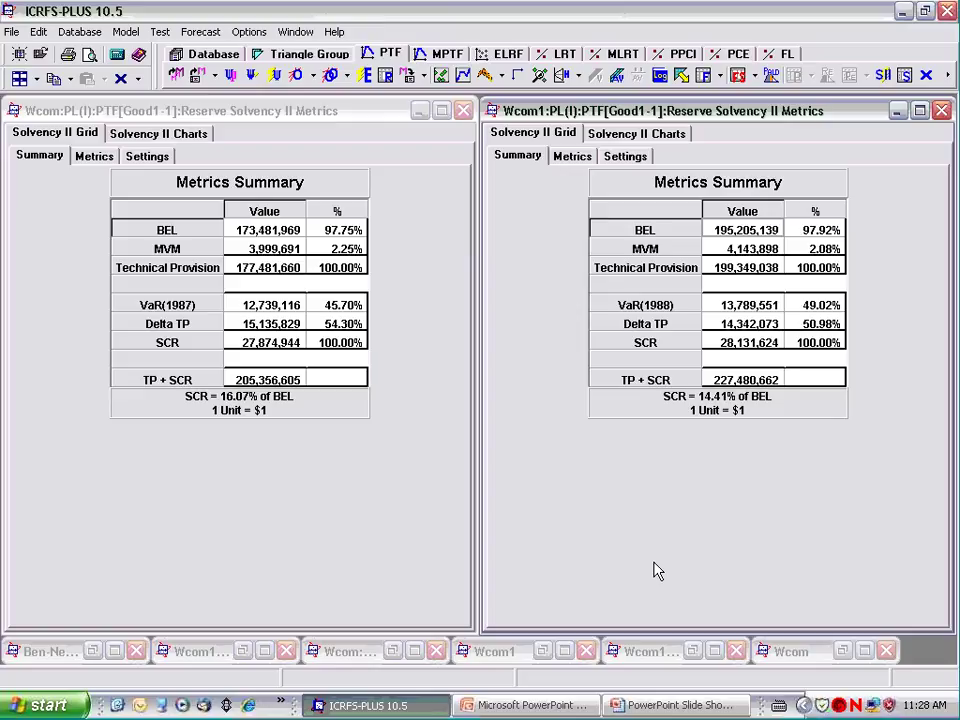
click(640, 156)
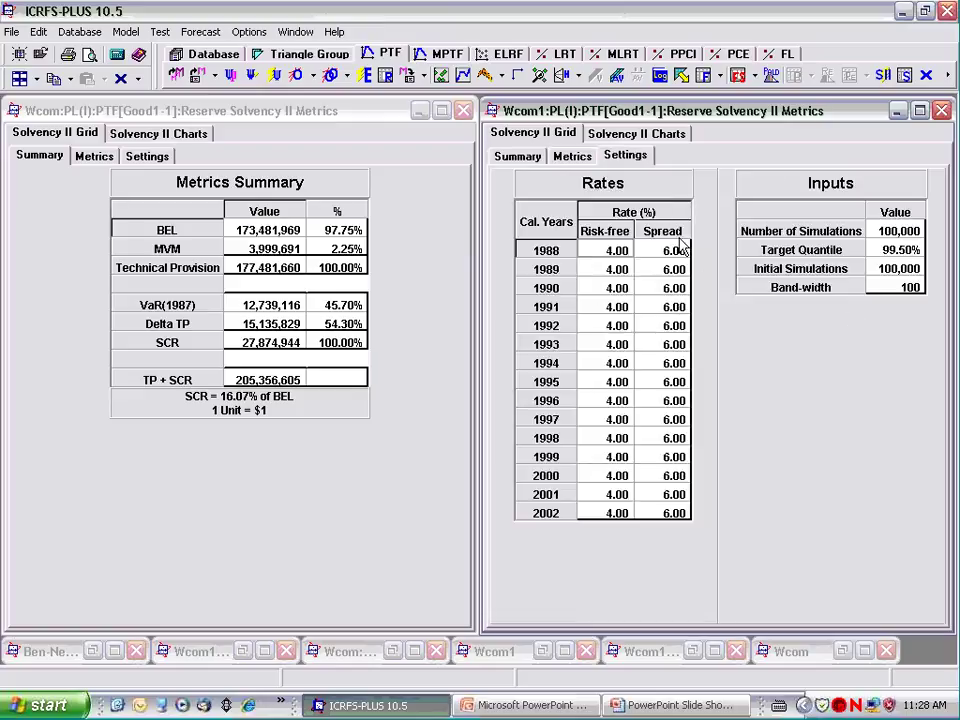
click(104, 158)
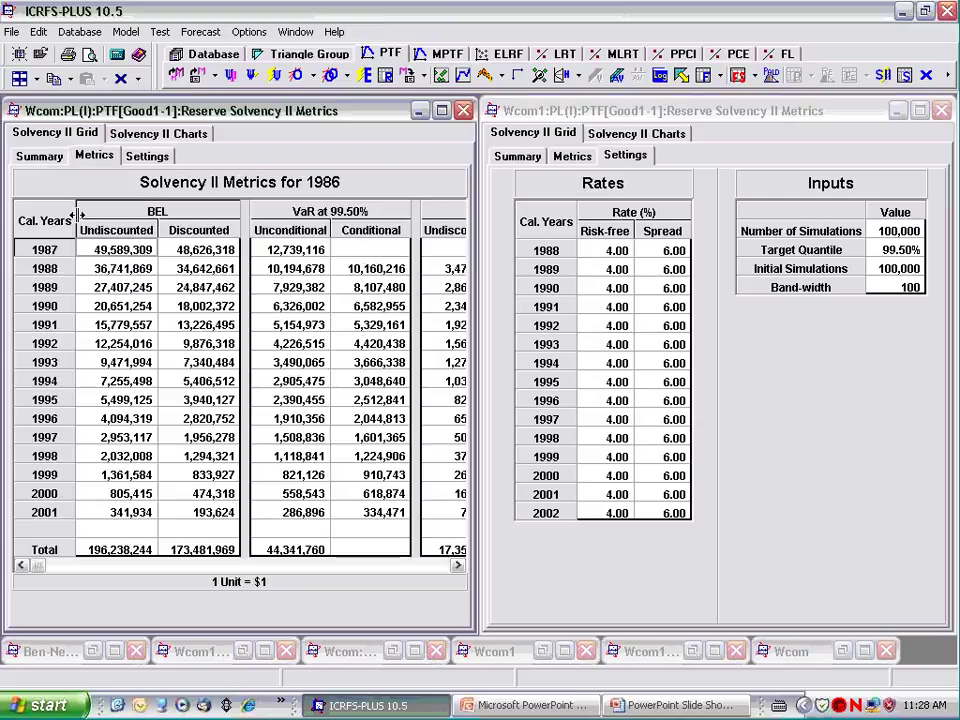
click(40, 157)
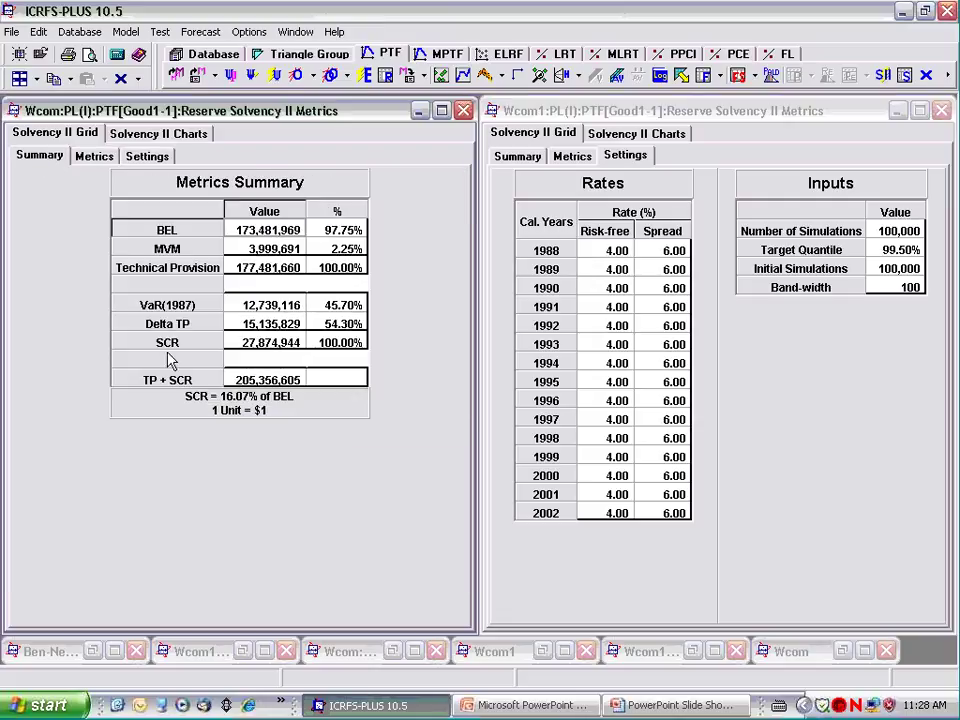
click(566, 160)
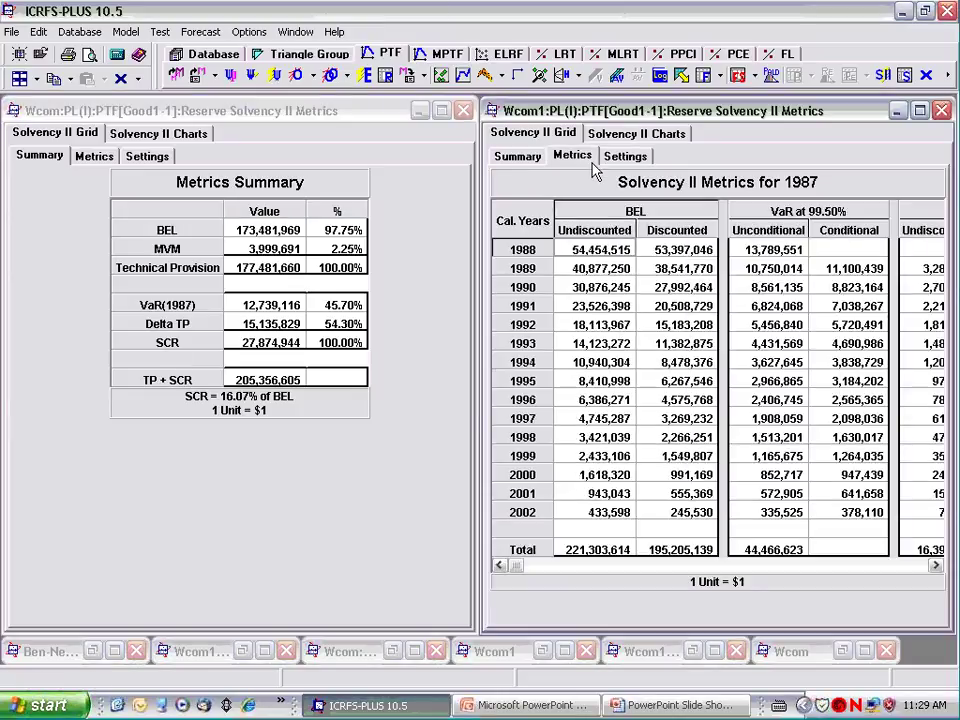
click(626, 156)
click(566, 160)
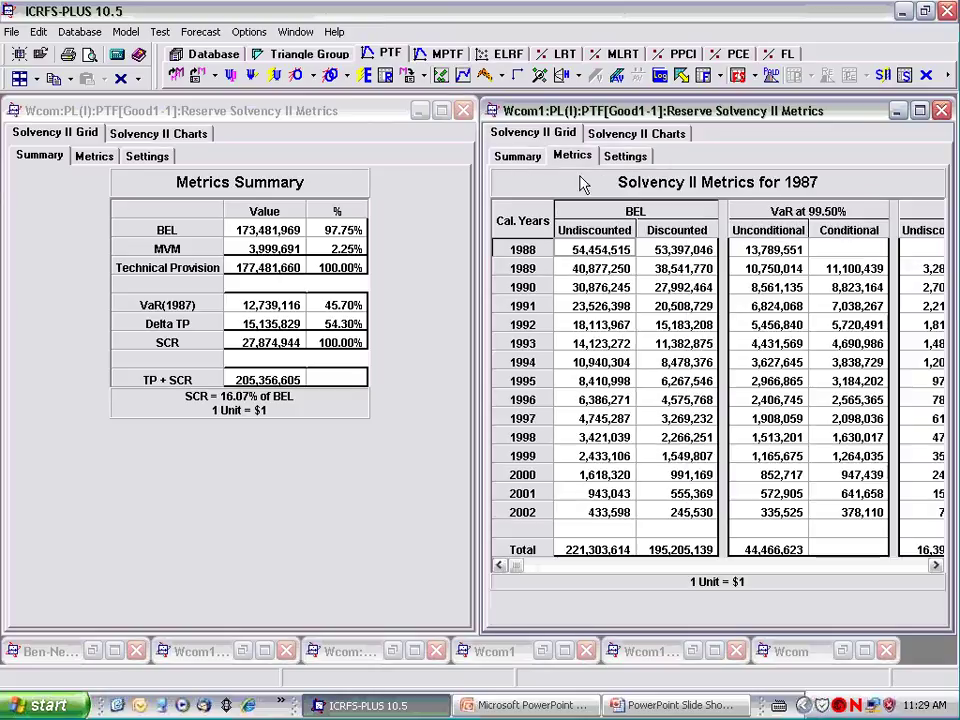
click(516, 158)
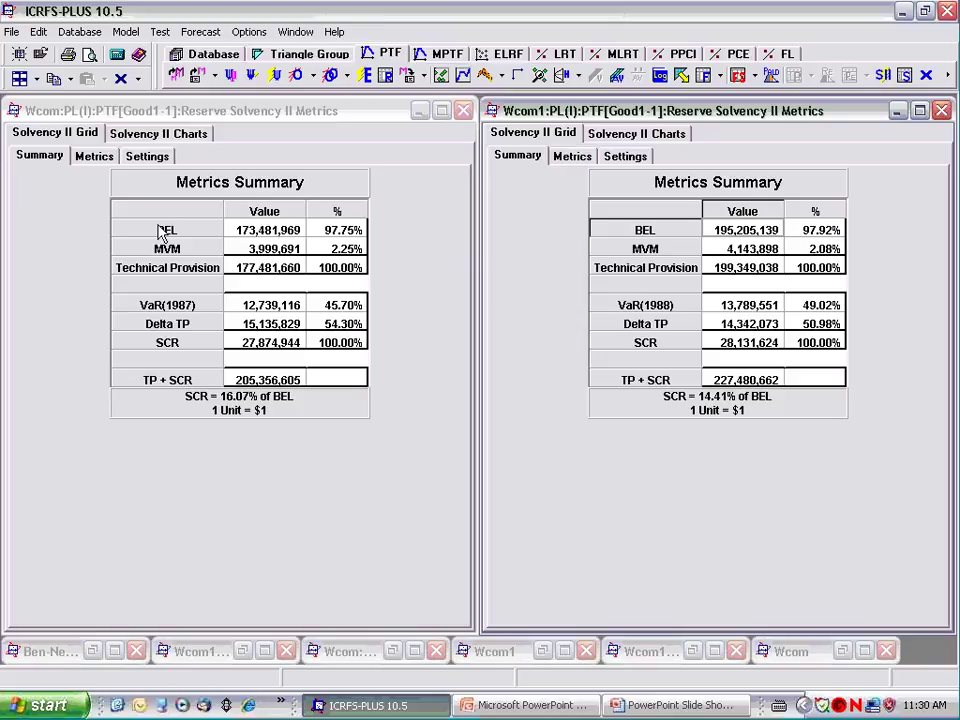
Enlarge the conditional BEL, MVM and VaR chart for Wcom and Wcom1, dismissing the update notice.
click(120, 132)
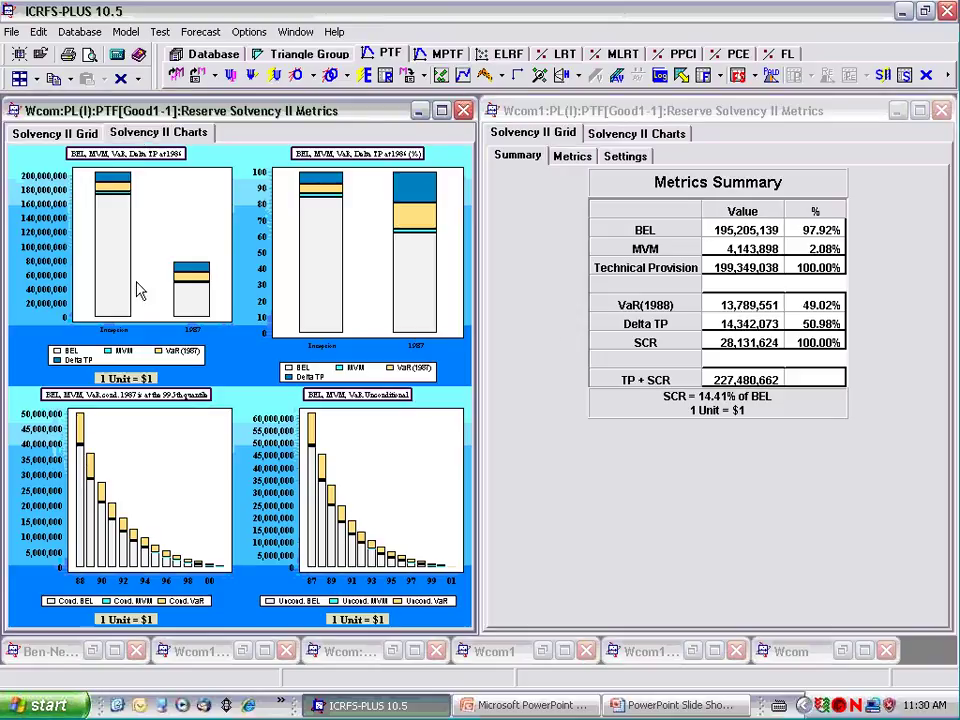
double_click(152, 405)
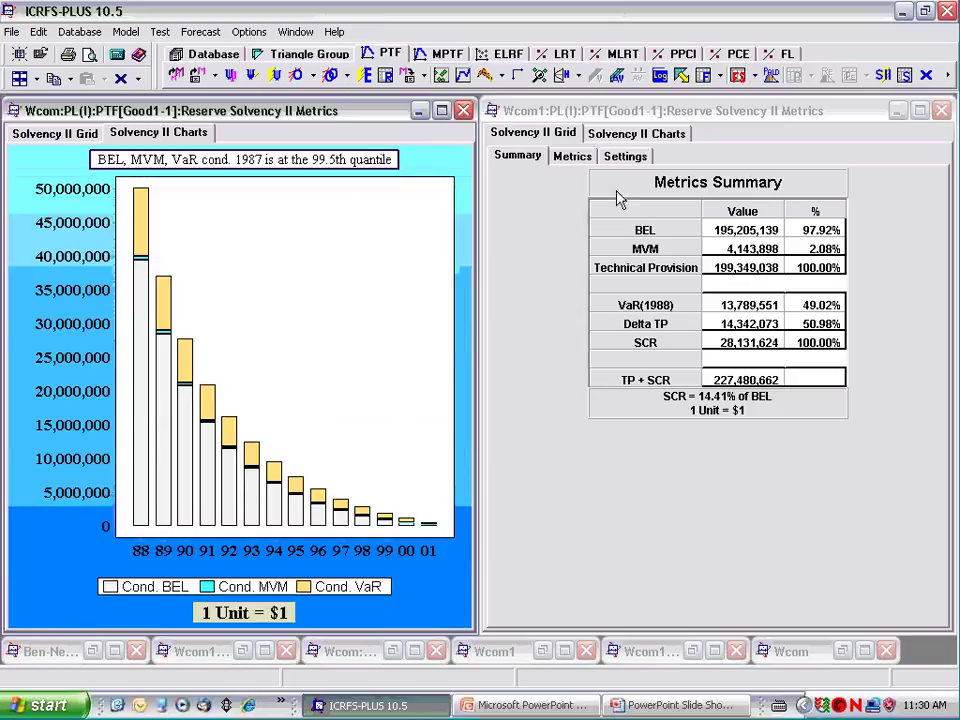
click(612, 140)
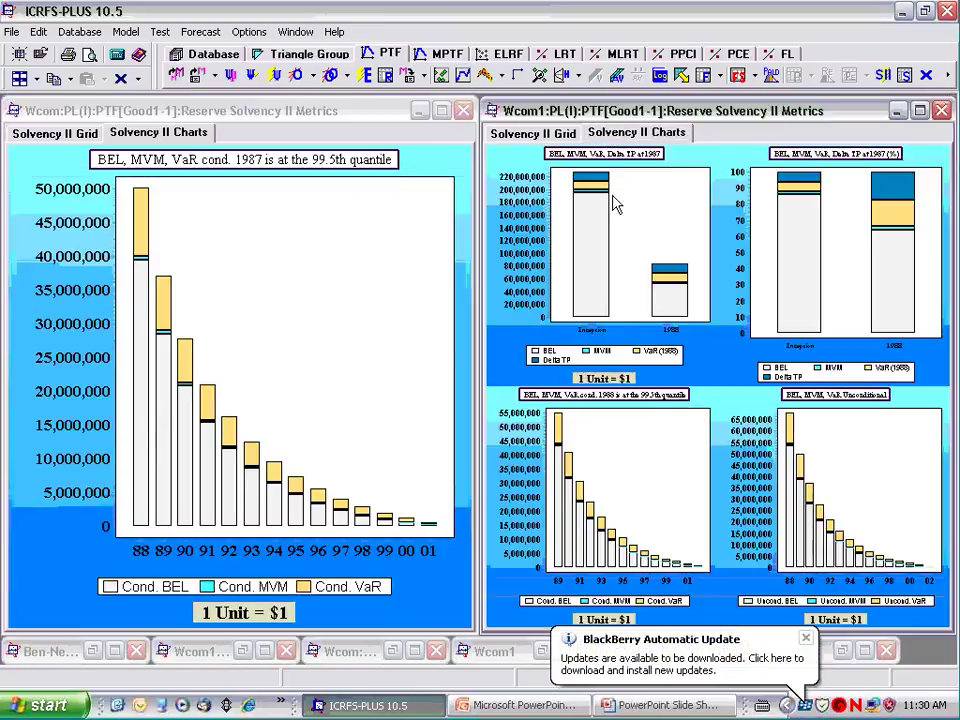
click(806, 639)
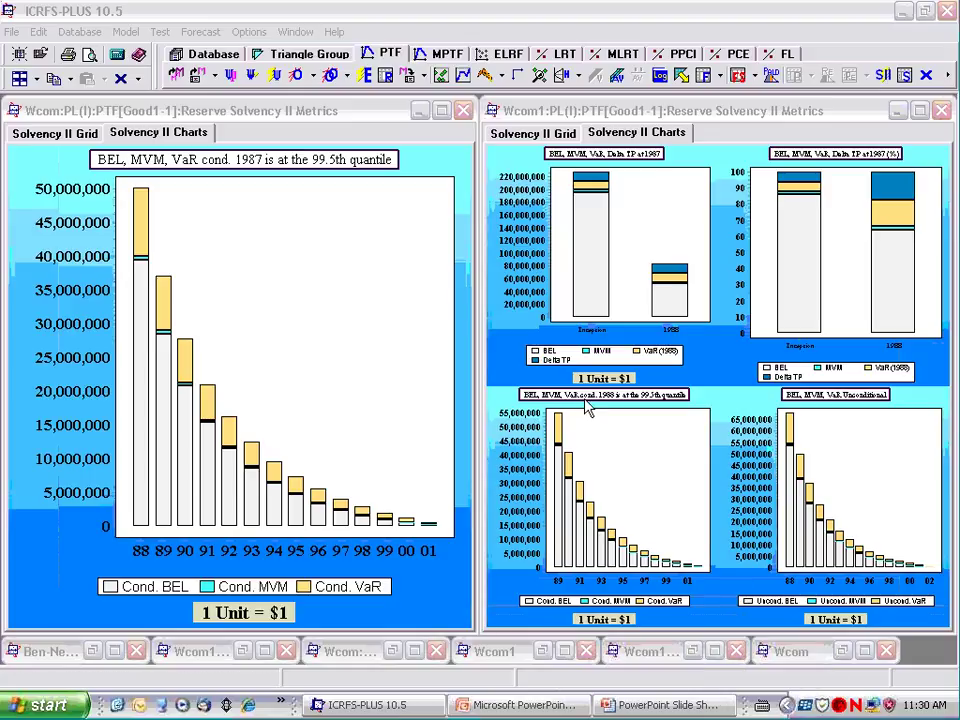
double_click(561, 407)
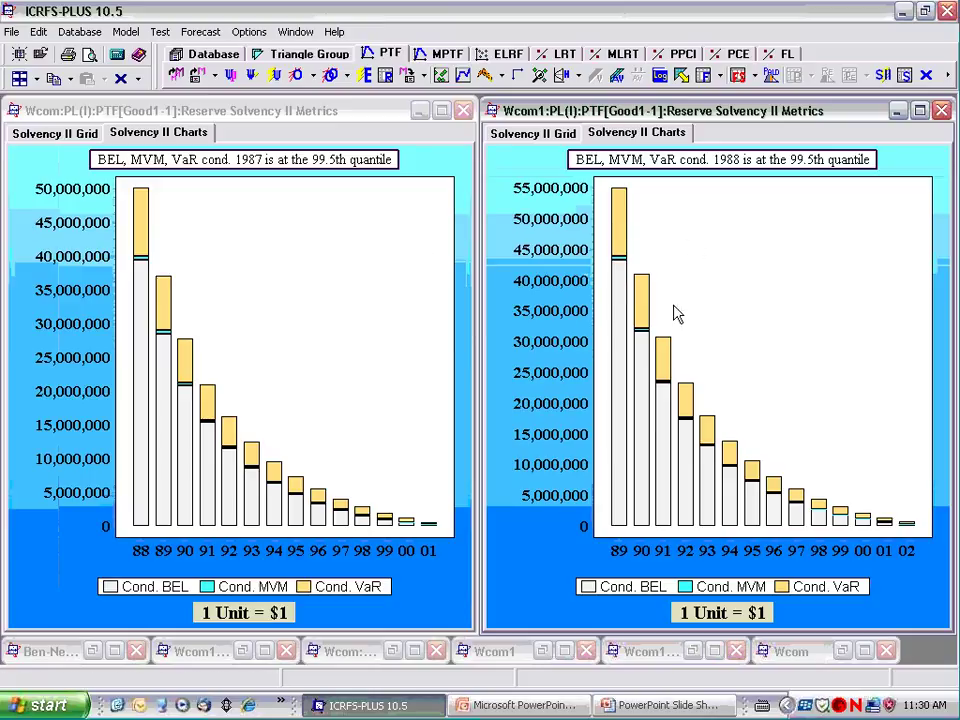
mouse_move(820, 538)
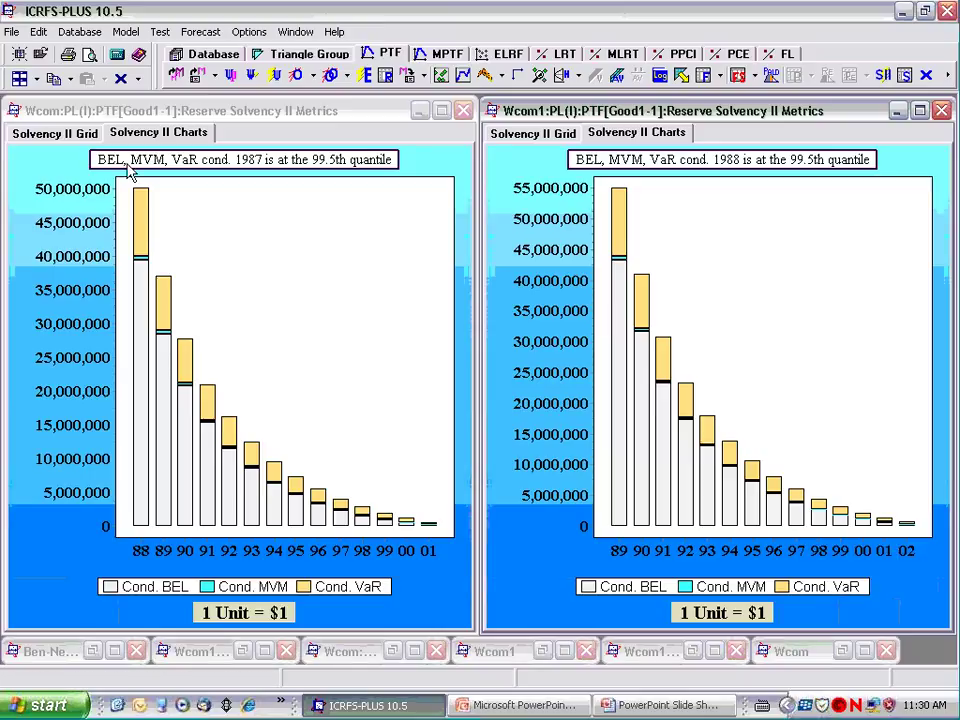
Return Wcom and Wcom1 to their Solvency II grids, showing metrics for 1986 and 1987.
click(85, 131)
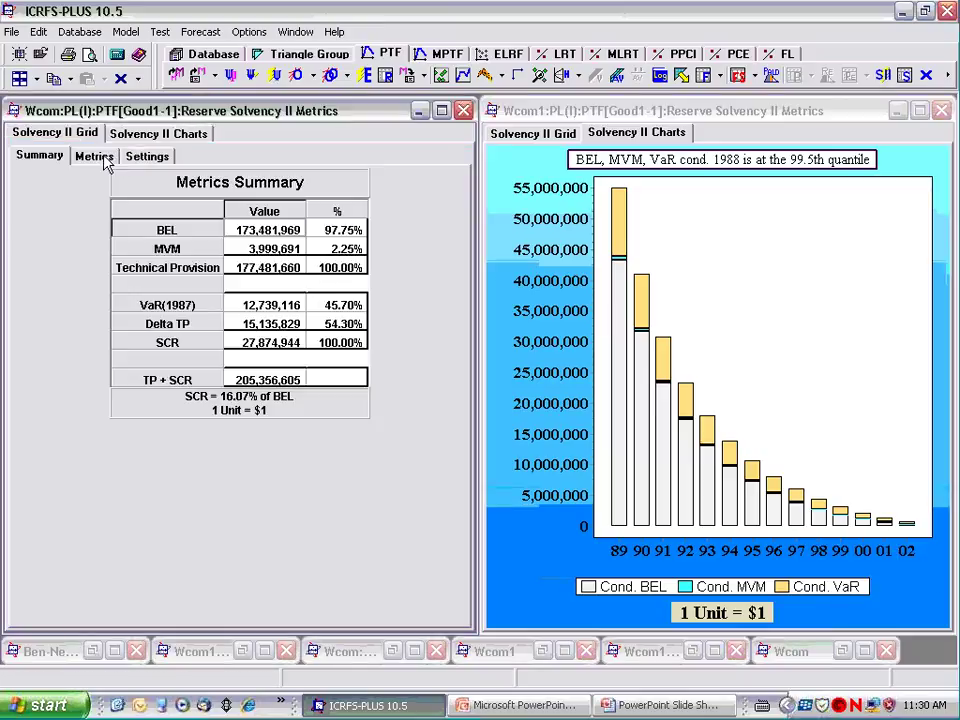
click(106, 161)
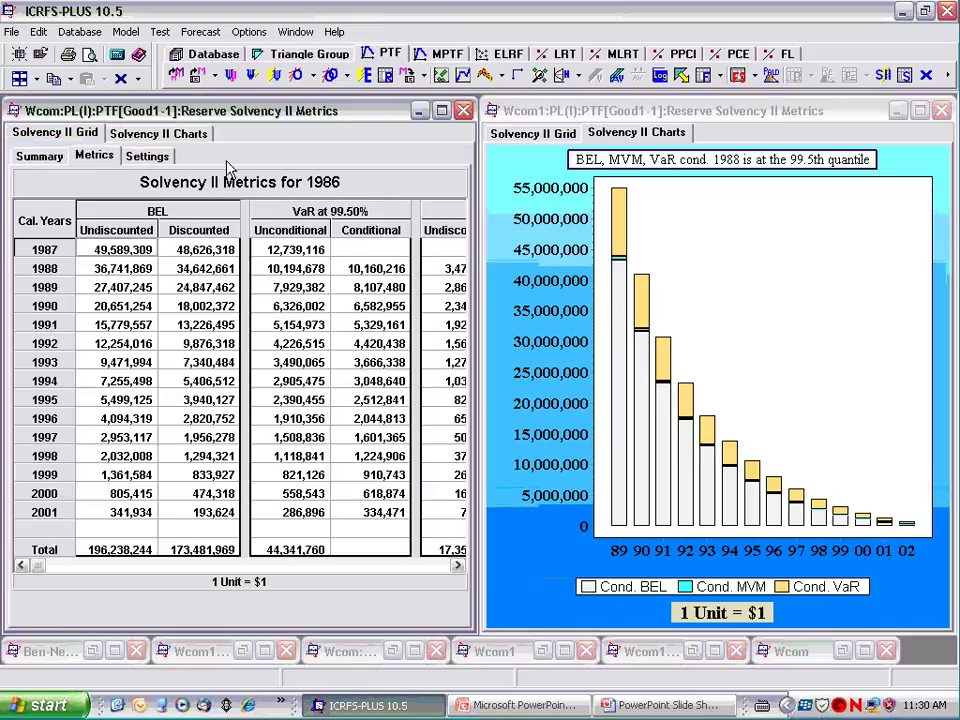
click(522, 141)
click(577, 160)
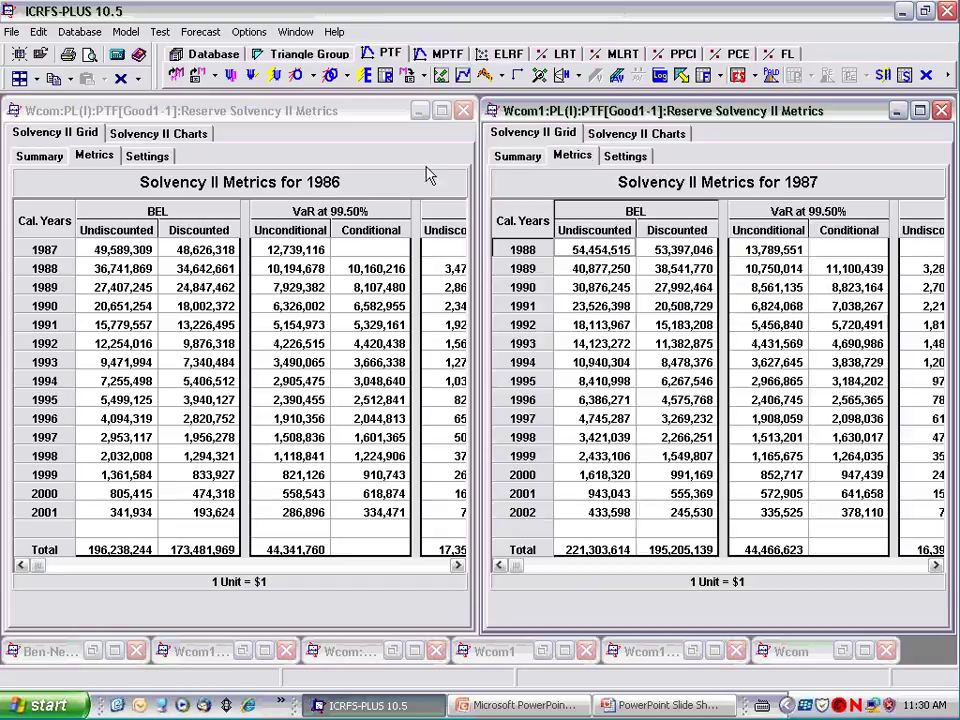
Show both windows' Metrics Summaries and bring up Wcom1's Good1-1 forecast setup.
click(38, 157)
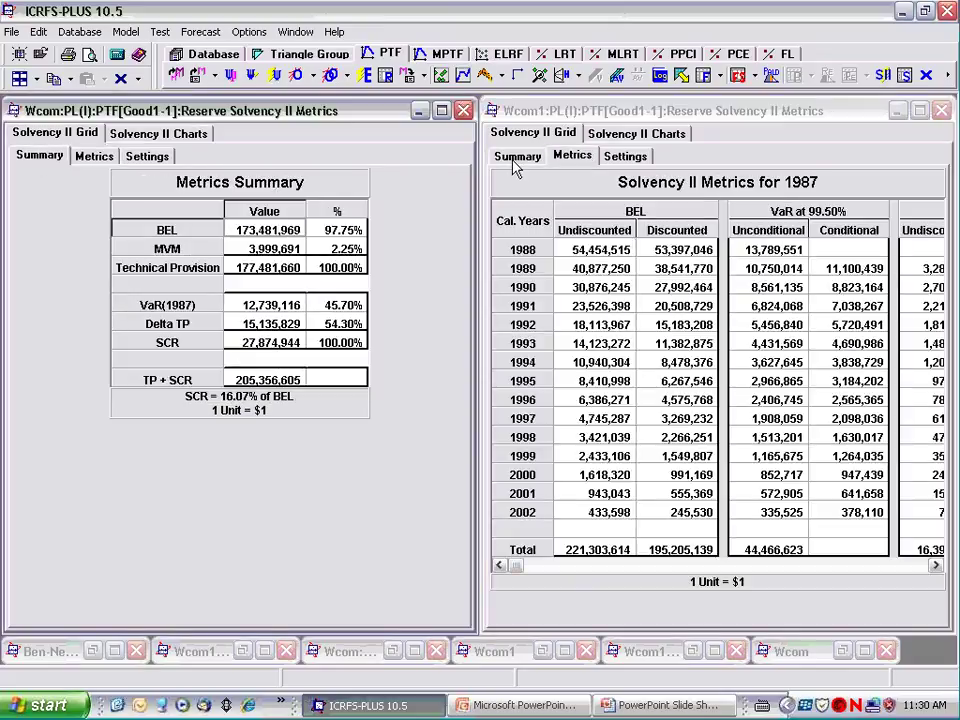
click(514, 160)
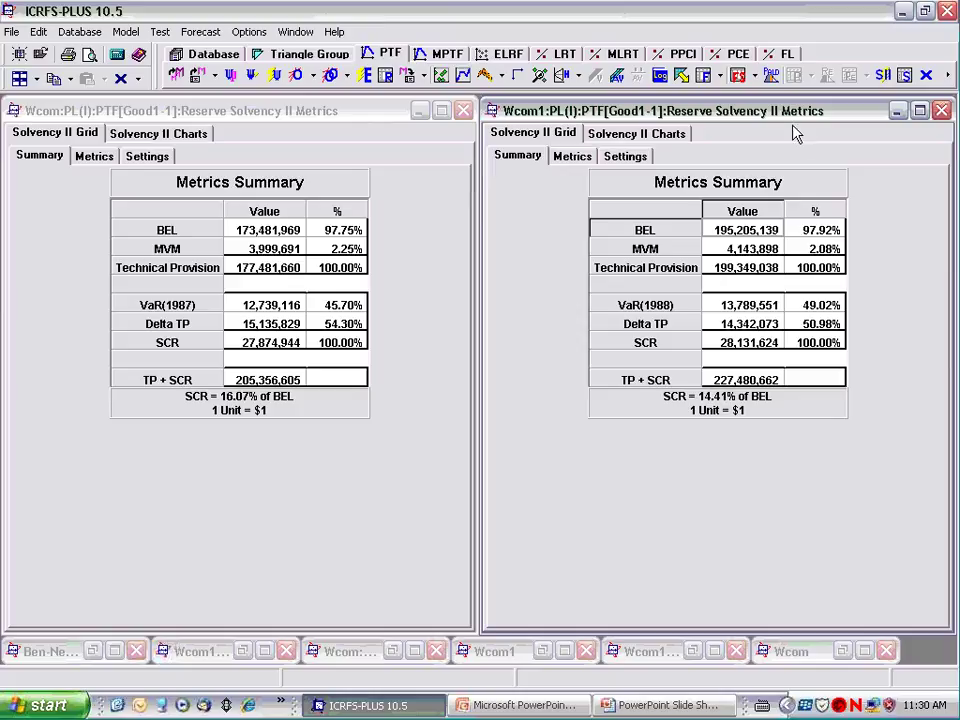
click(683, 78)
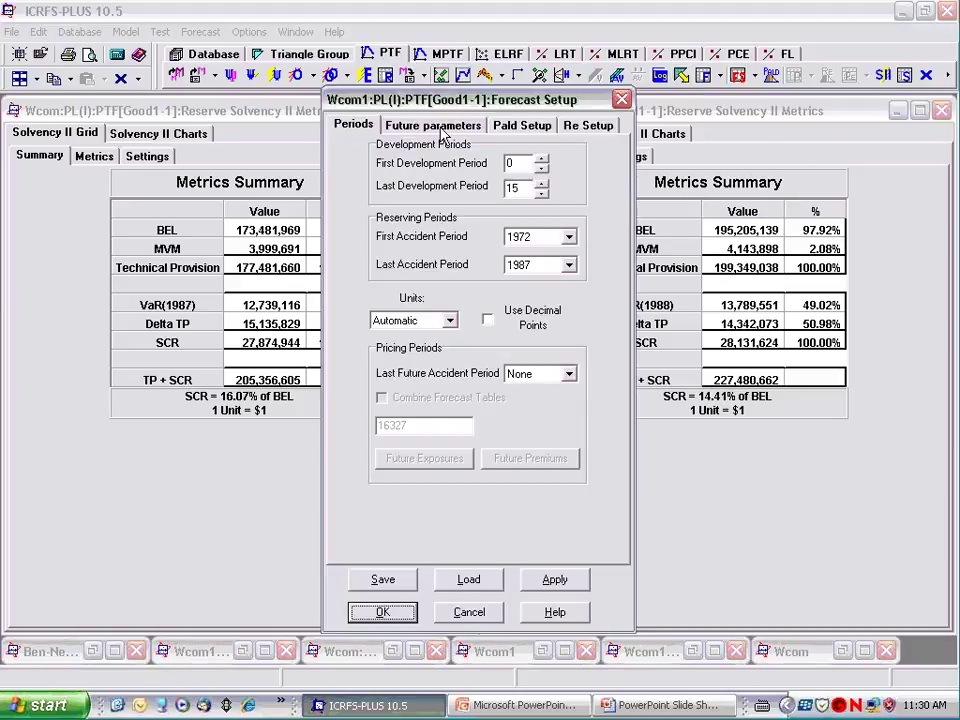
Set Wcom1 Good1-1's future Iota parameter to 0.16 and rerun the forecast.
click(410, 124)
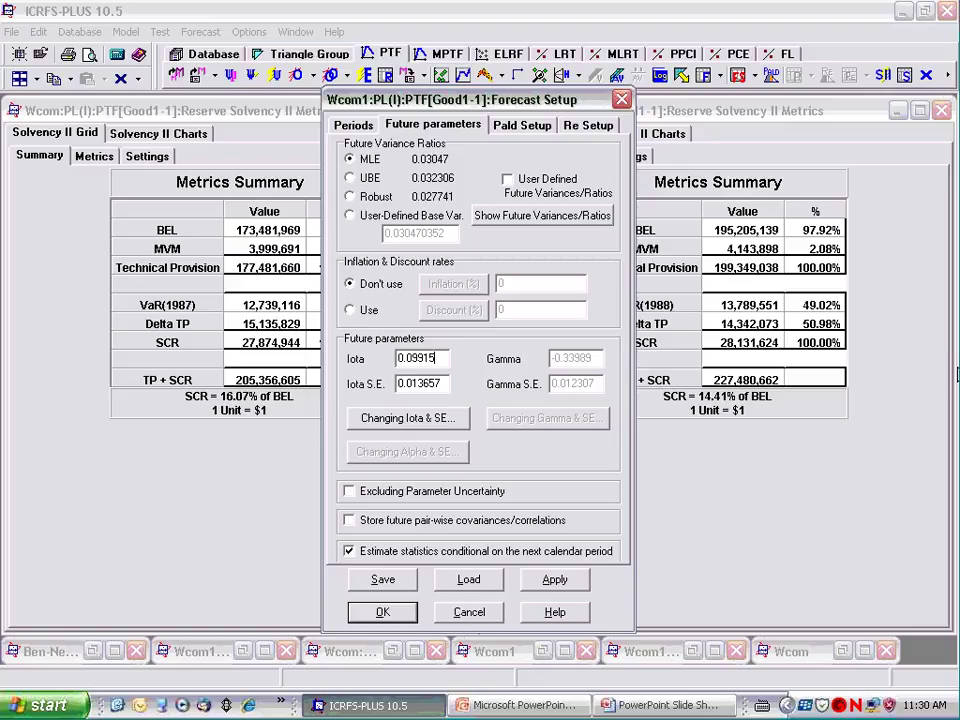
key(BackSpace)
key(BackSpace)
key(BackSpace)
key(BackSpace)
key(BackSpace)
text(16)
click(382, 613)
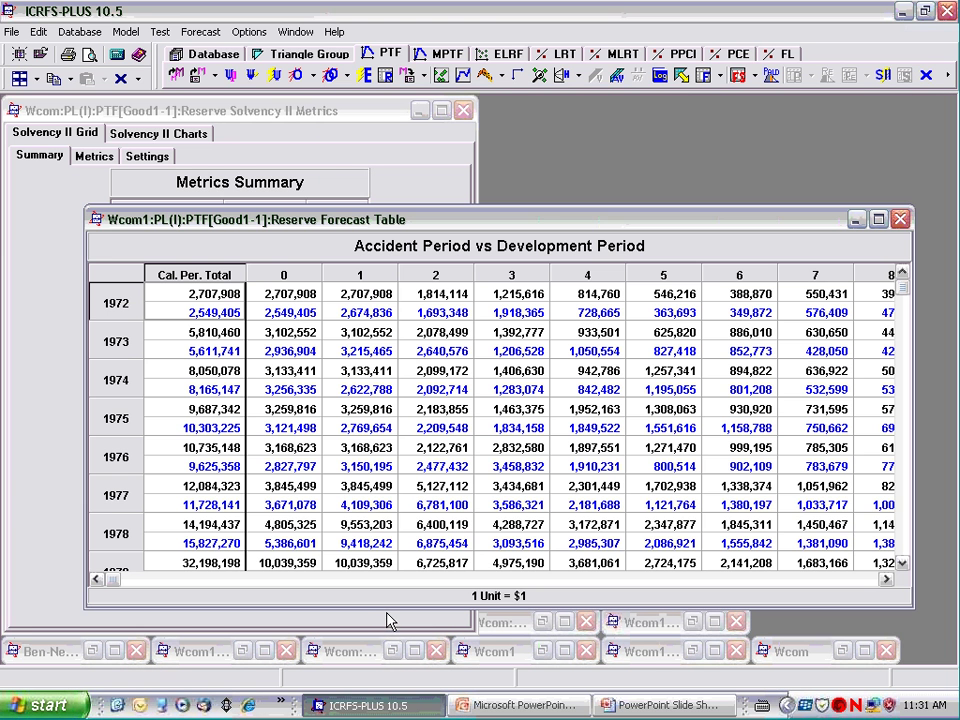
Tile the Wcom and Wcom1 reserve forecast summaries side by side, minimizing other window types.
click(753, 75)
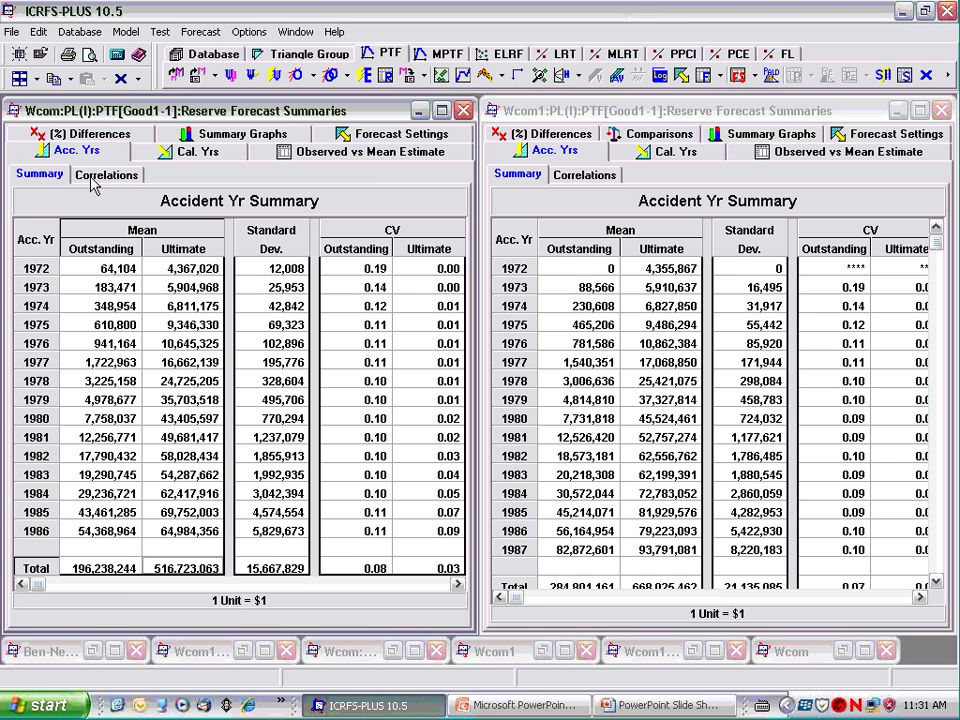
click(36, 80)
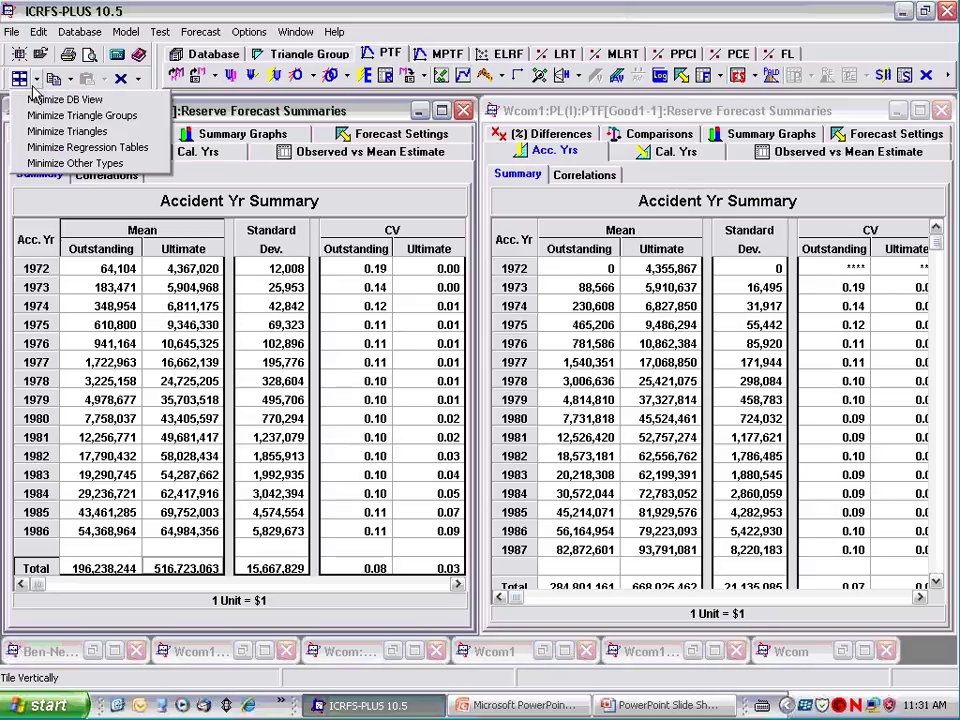
click(62, 163)
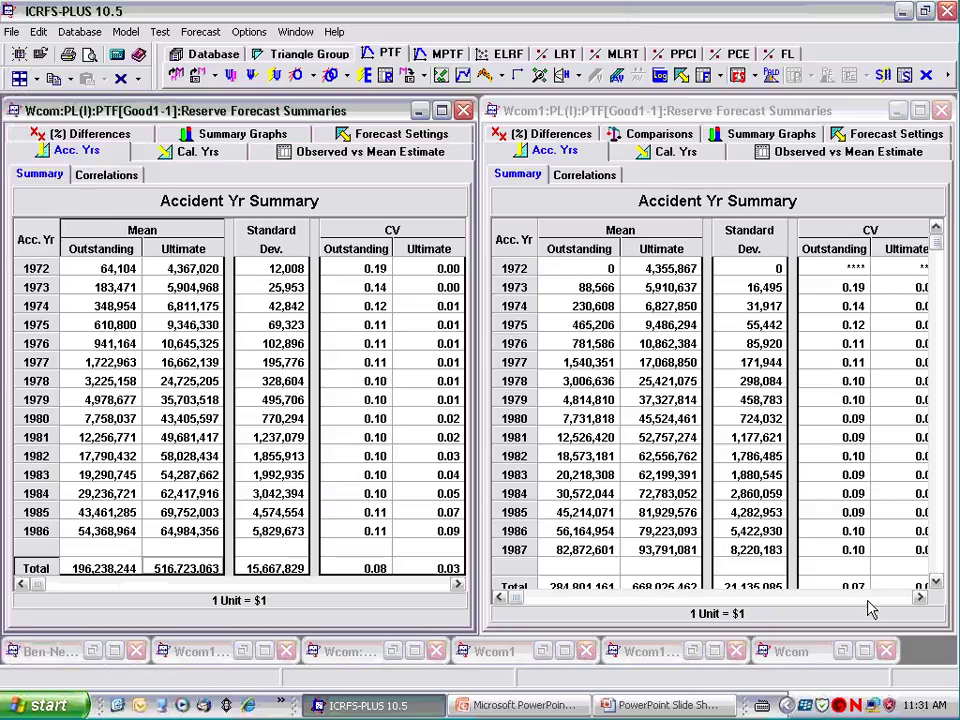
Compare the 1986 rows and Wcom1's Total row: 284,801,161 outstanding, 668,025,462 ultimate.
click(936, 581)
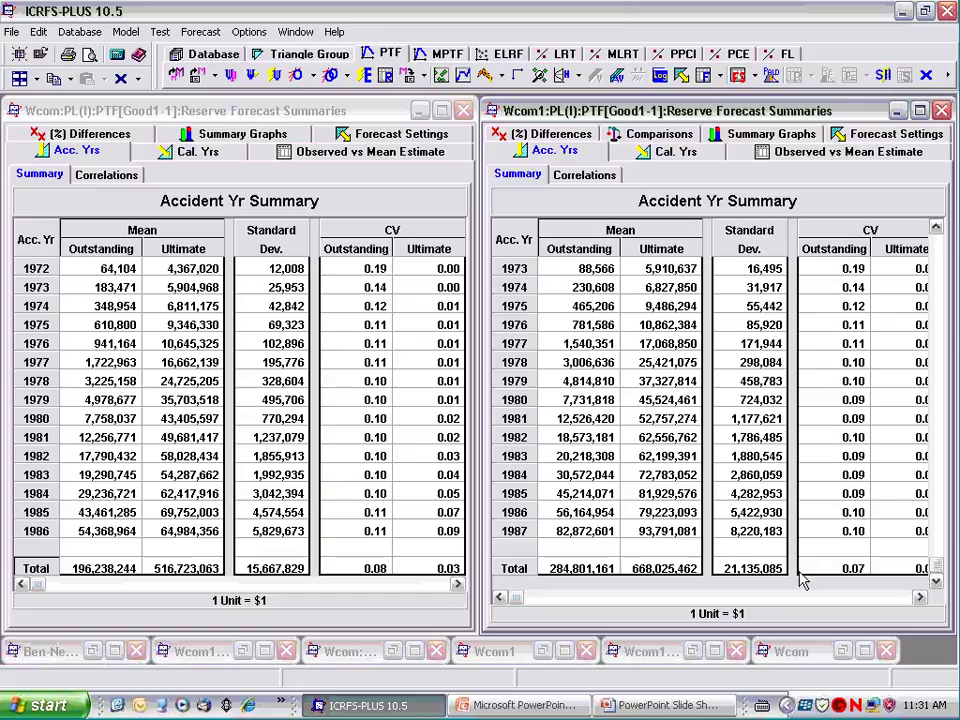
click(682, 514)
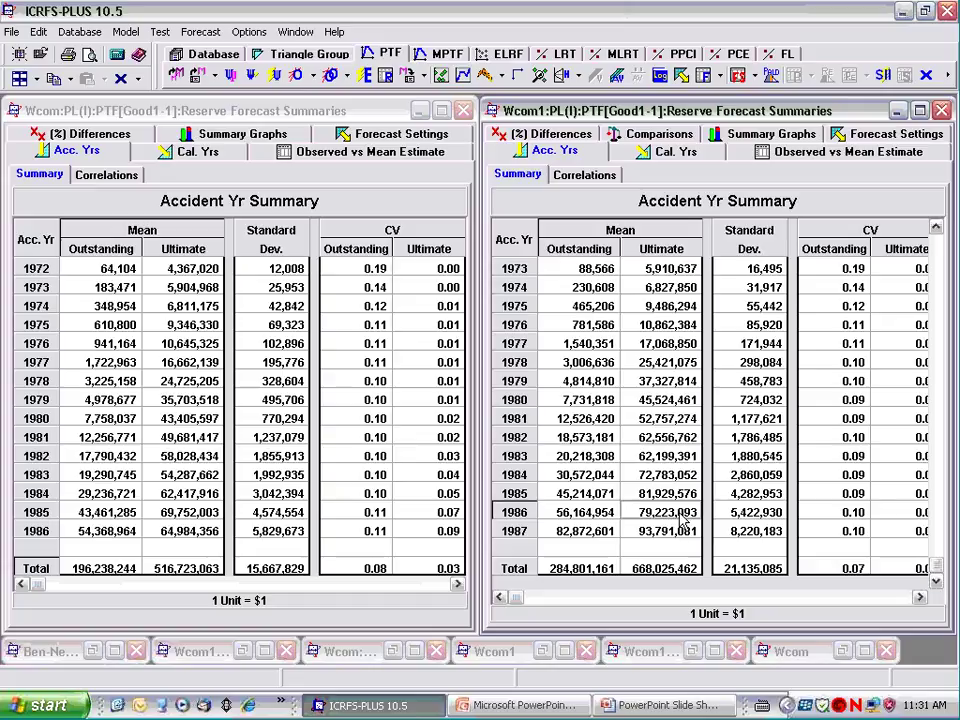
click(210, 536)
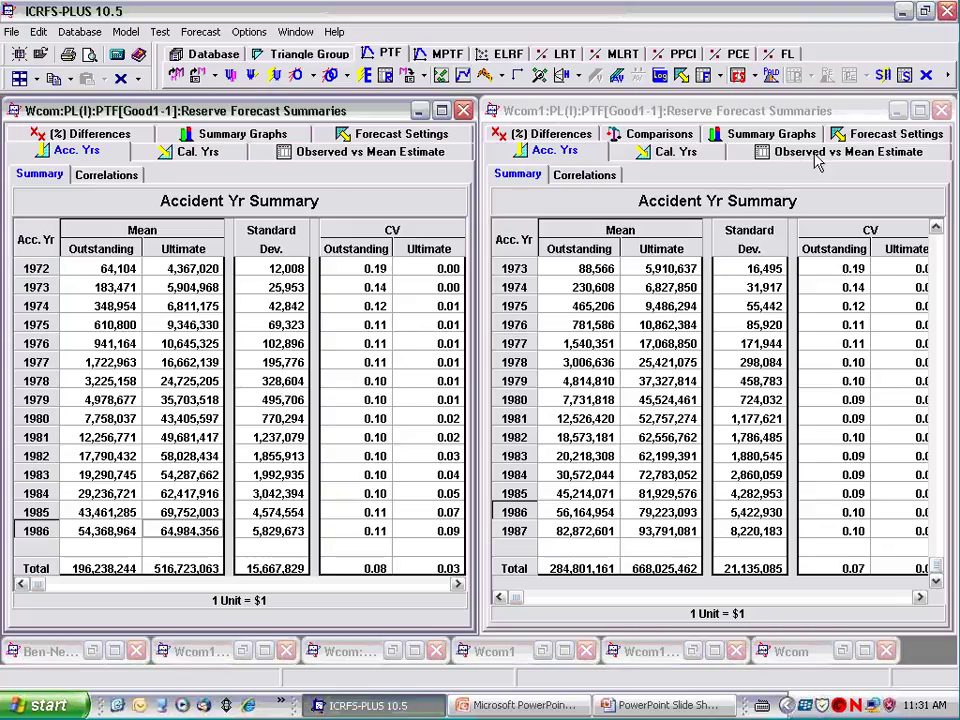
click(799, 199)
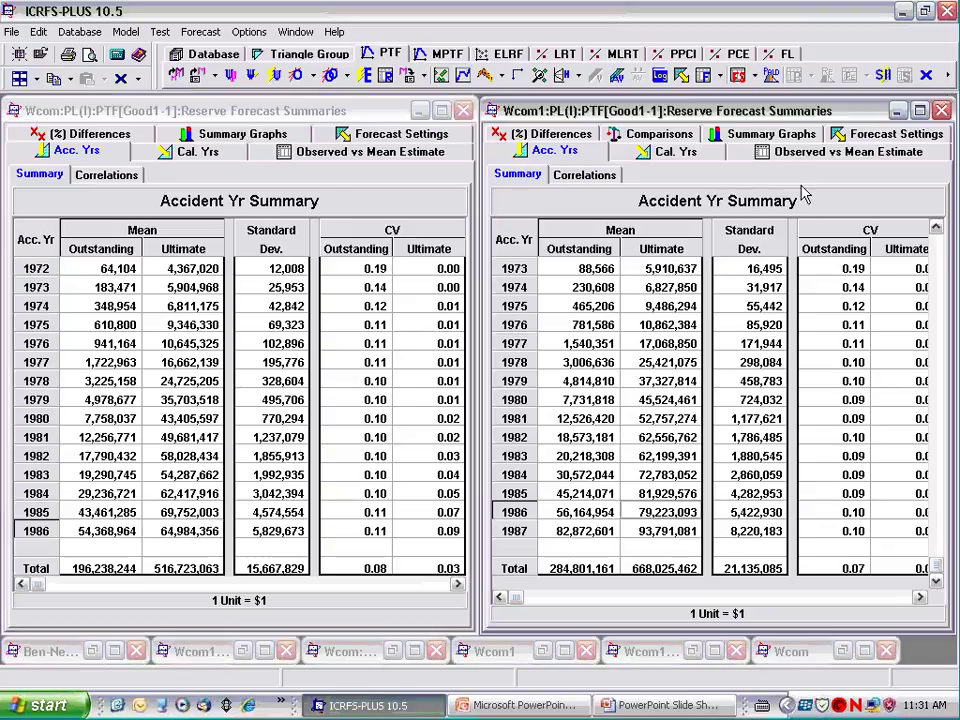
Rerun Wcom1's Solvency II calculation with Use Unconditional For First Year ticked.
click(883, 75)
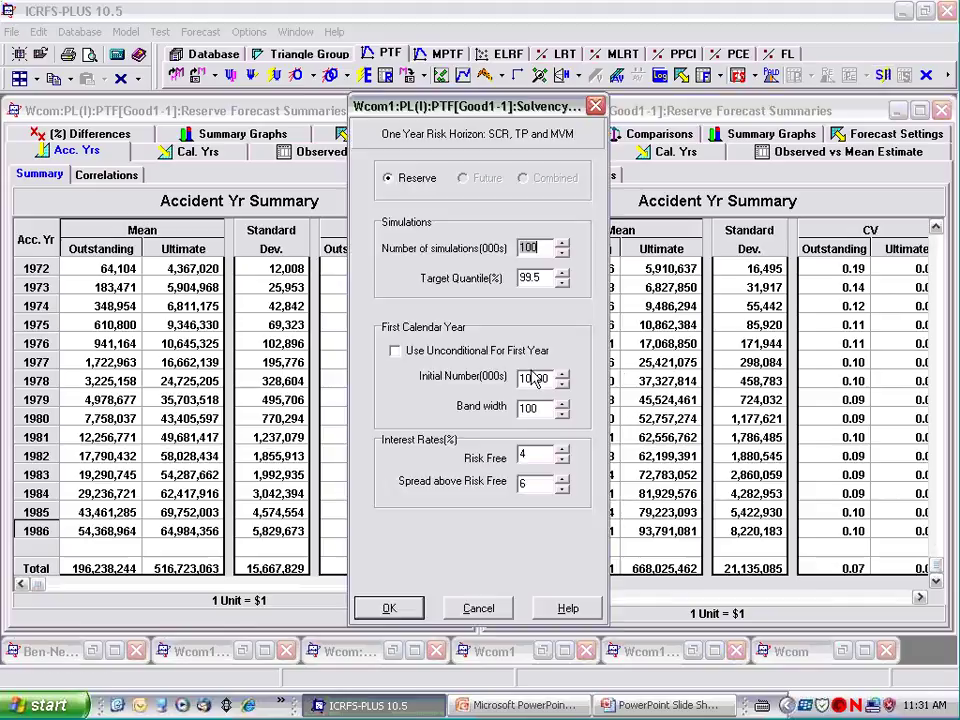
click(397, 356)
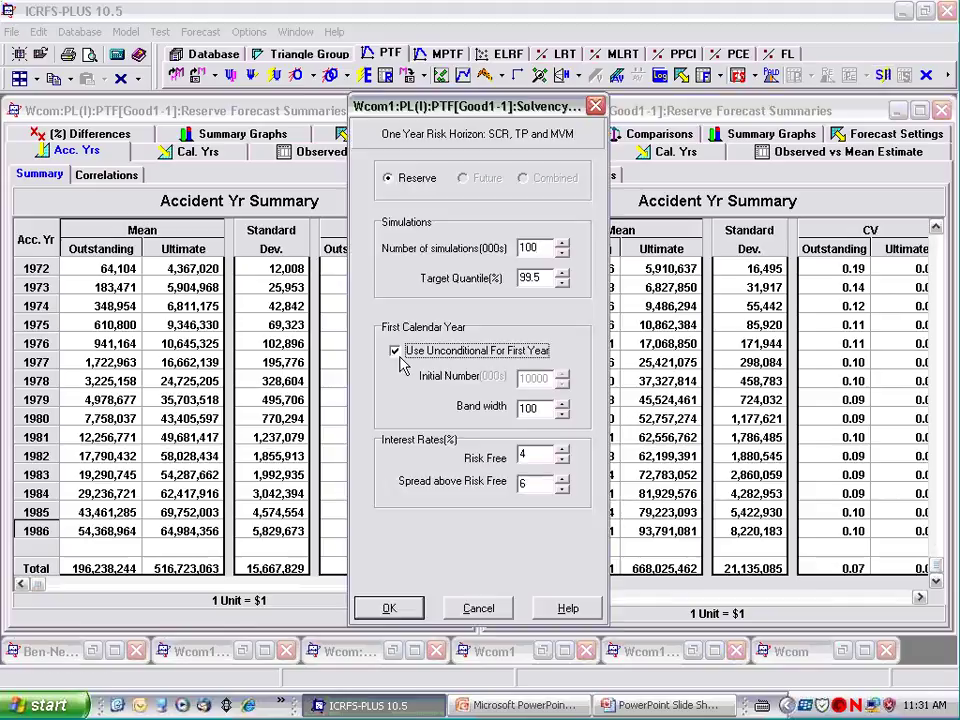
click(390, 608)
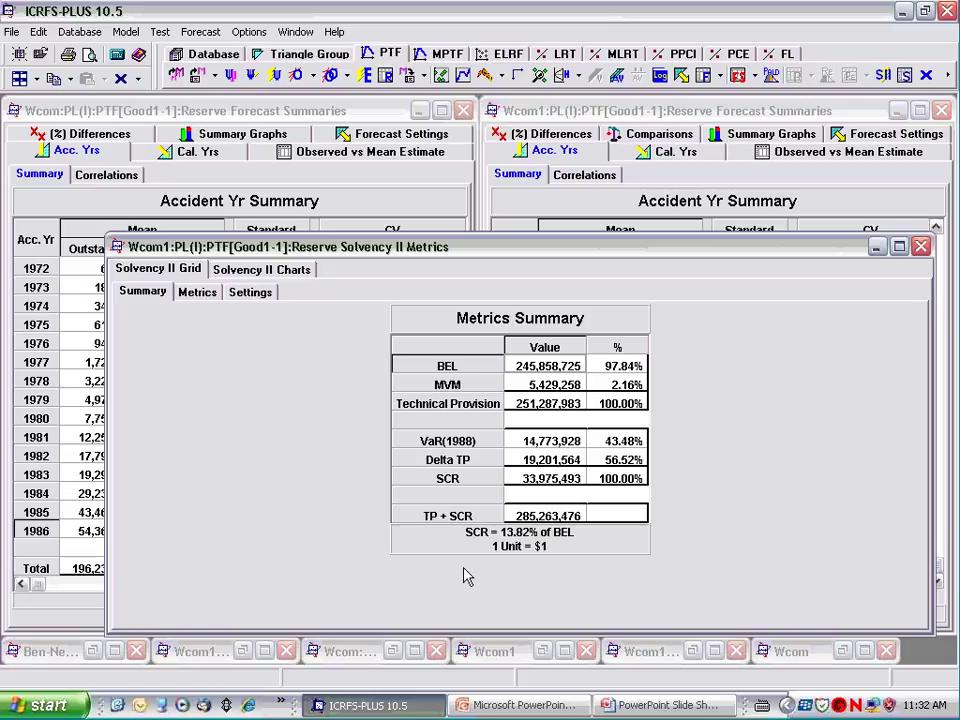
Tile Wcom's and Wcom1's Metrics Summaries side by side with other window types minimized.
click(36, 78)
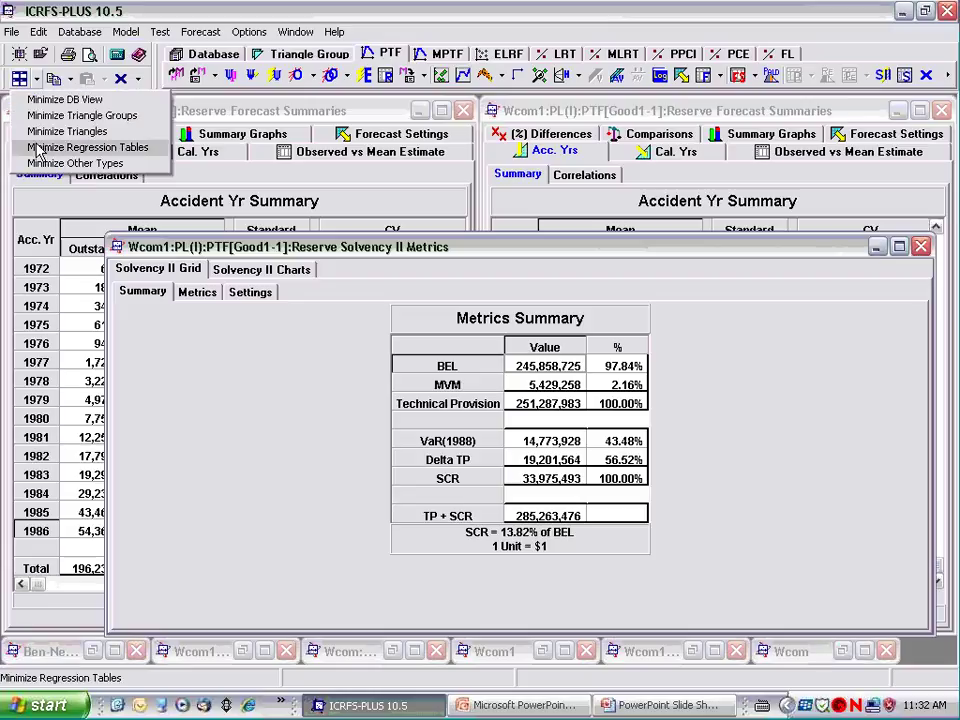
click(36, 162)
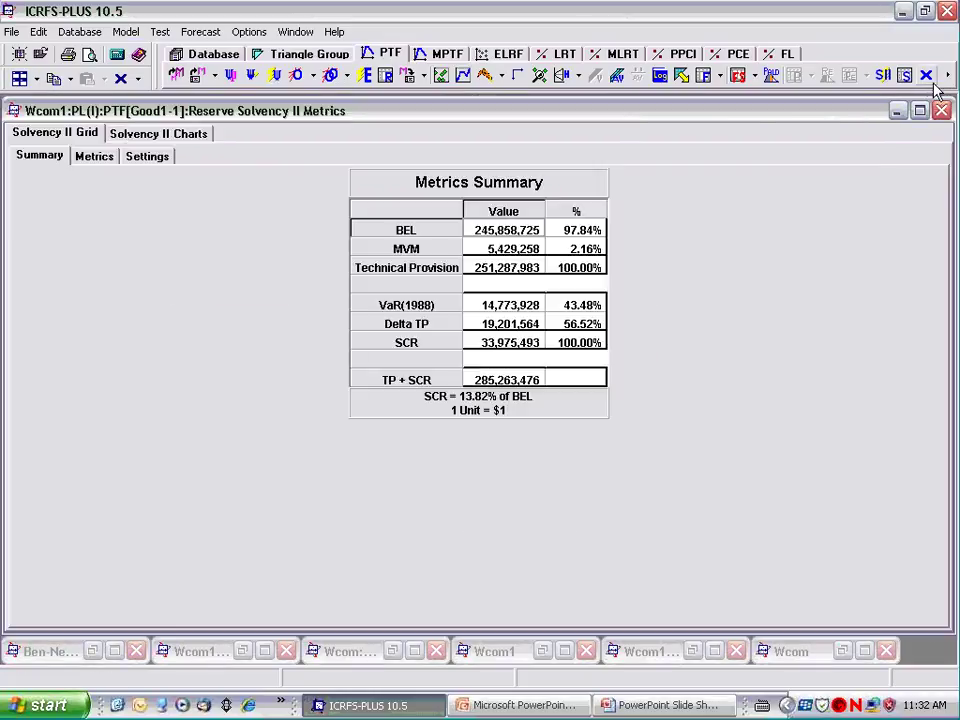
click(906, 76)
click(879, 120)
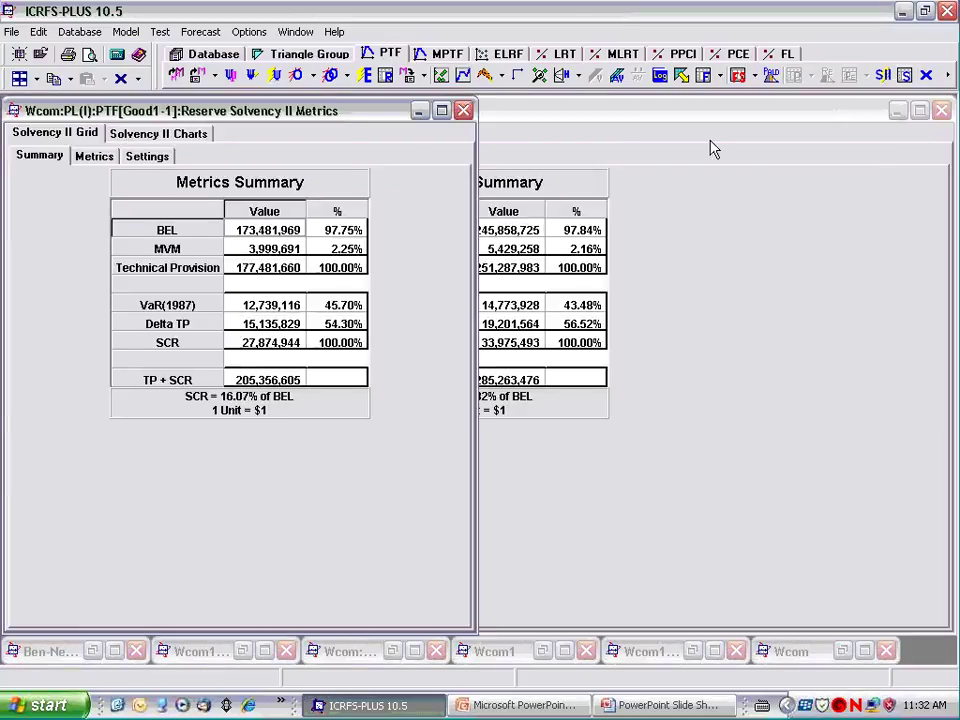
click(36, 78)
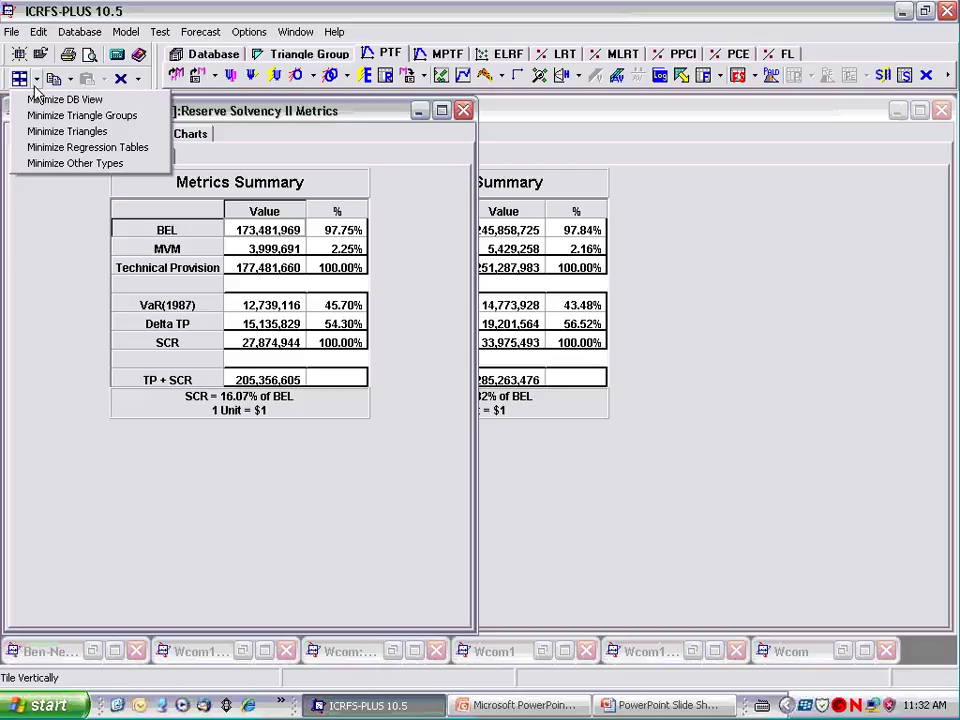
click(36, 162)
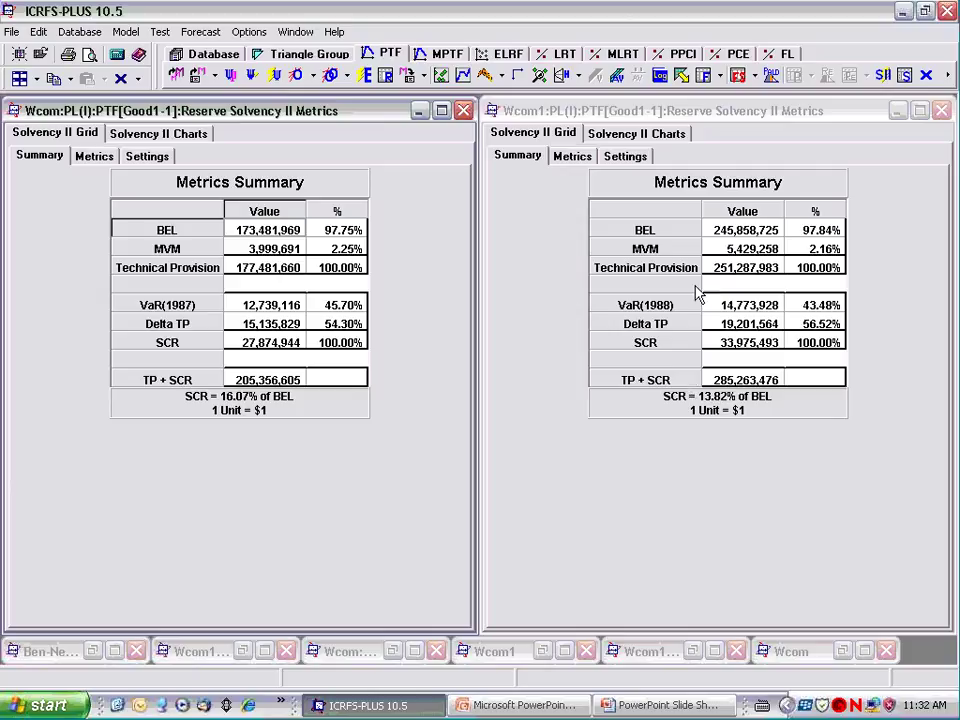
click(735, 387)
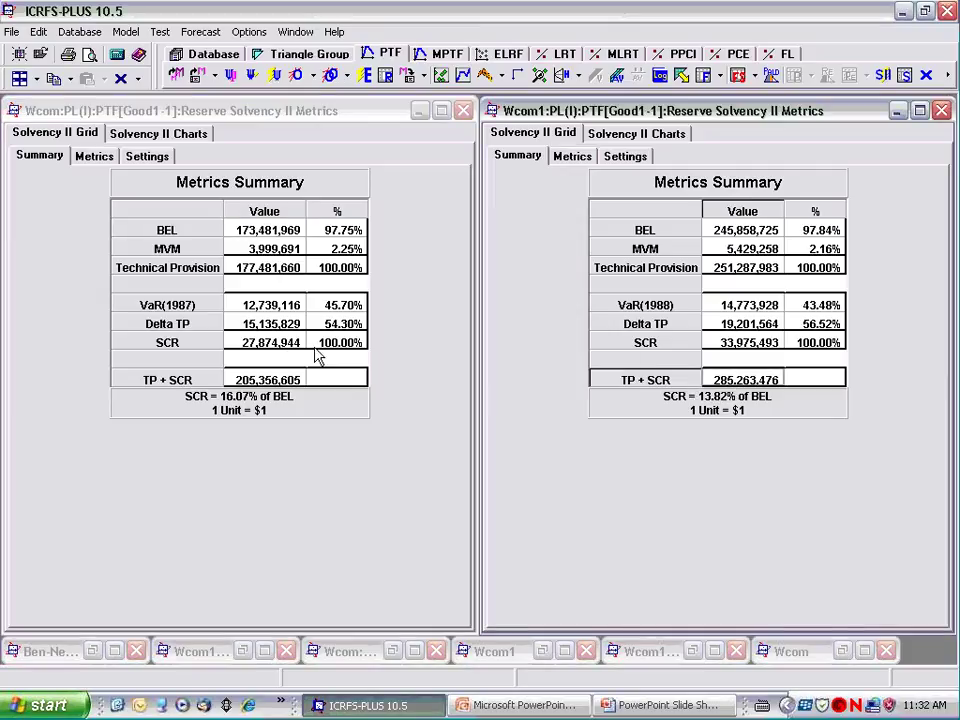
Compare SCR (27,874,944 vs 33,975,493), VaR and BEL between Wcom and Wcom1.
click(287, 344)
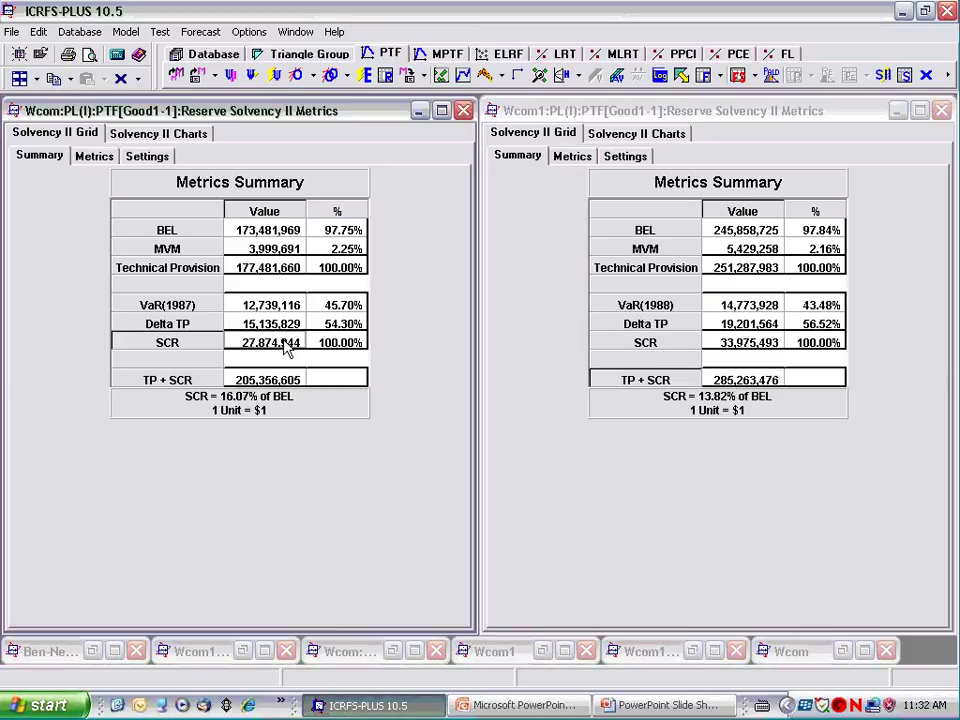
click(727, 345)
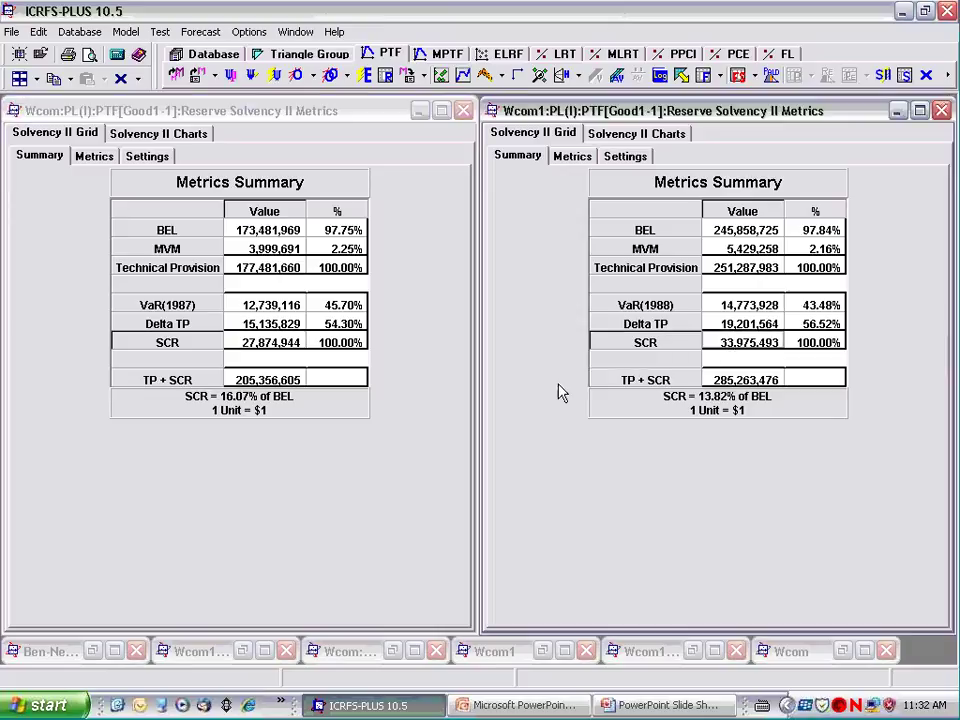
click(291, 307)
click(712, 305)
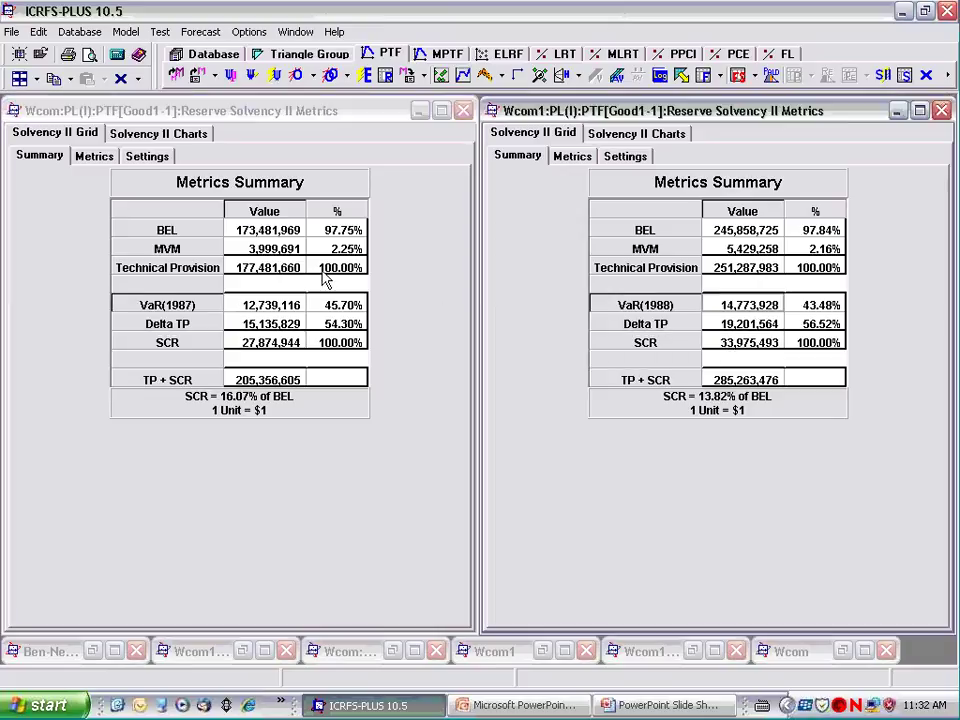
click(289, 231)
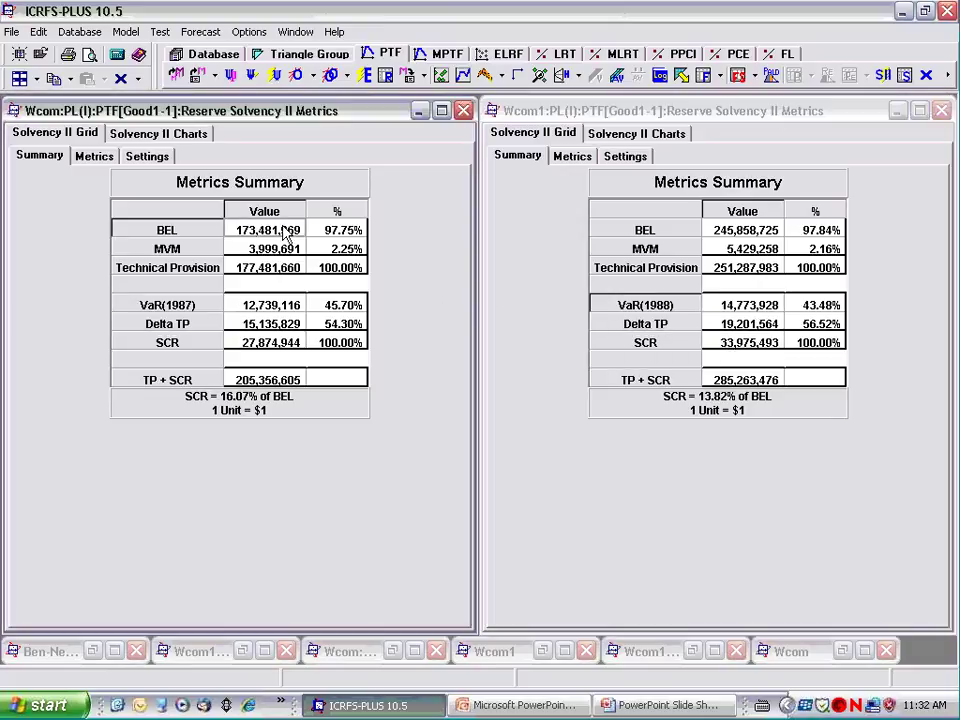
click(737, 232)
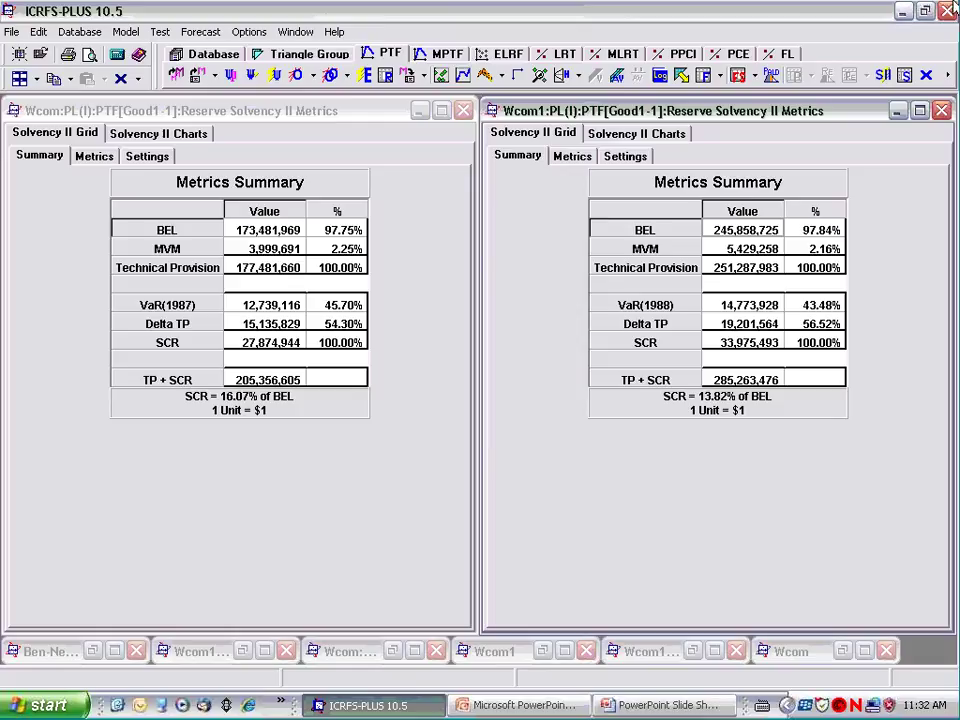
Close all triangle groups, then open the Abc group and select its PL(C) dataset.
click(138, 79)
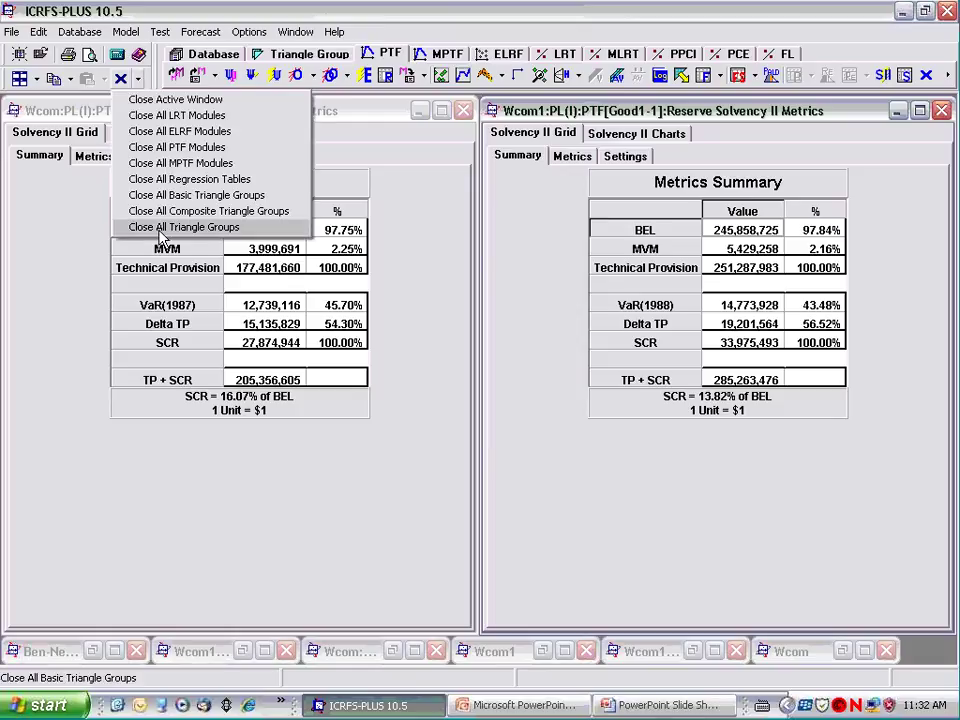
click(167, 227)
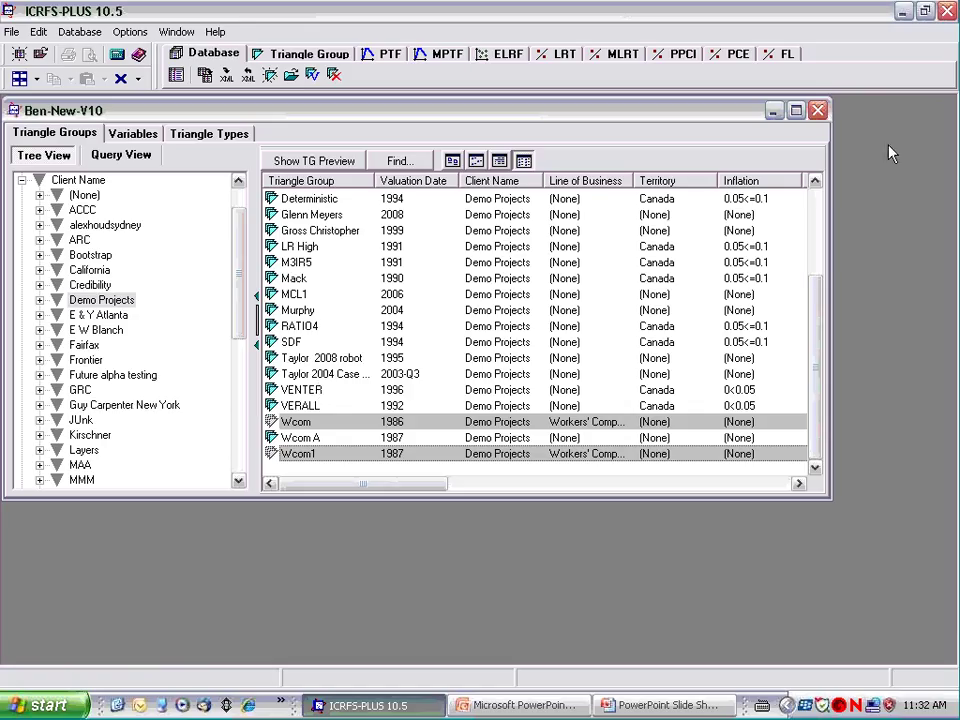
drag(812, 326, 812, 189)
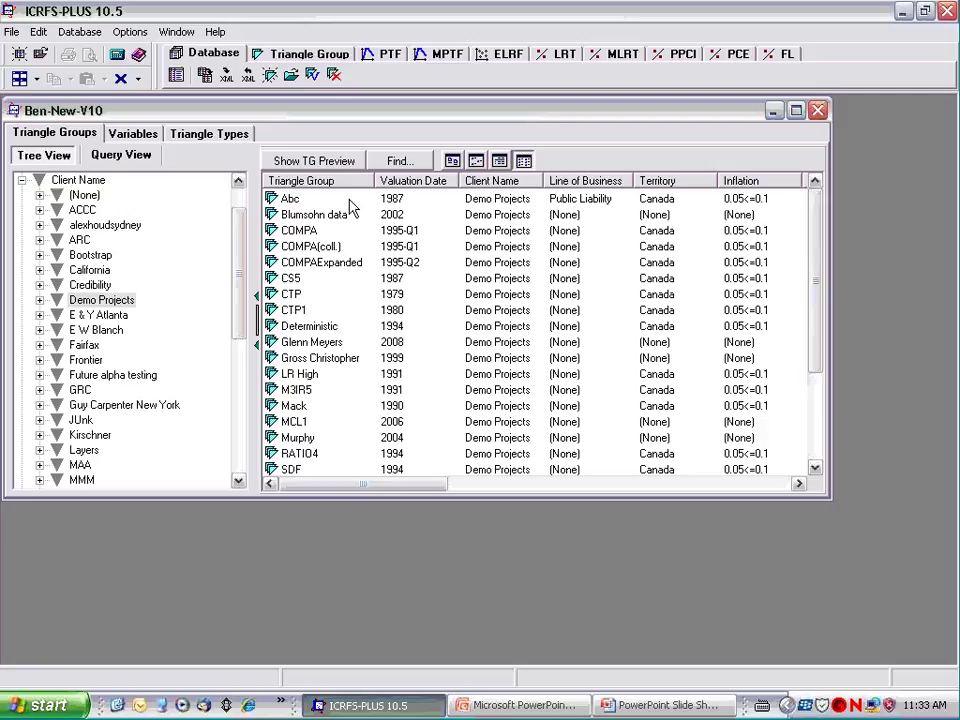
double_click(288, 200)
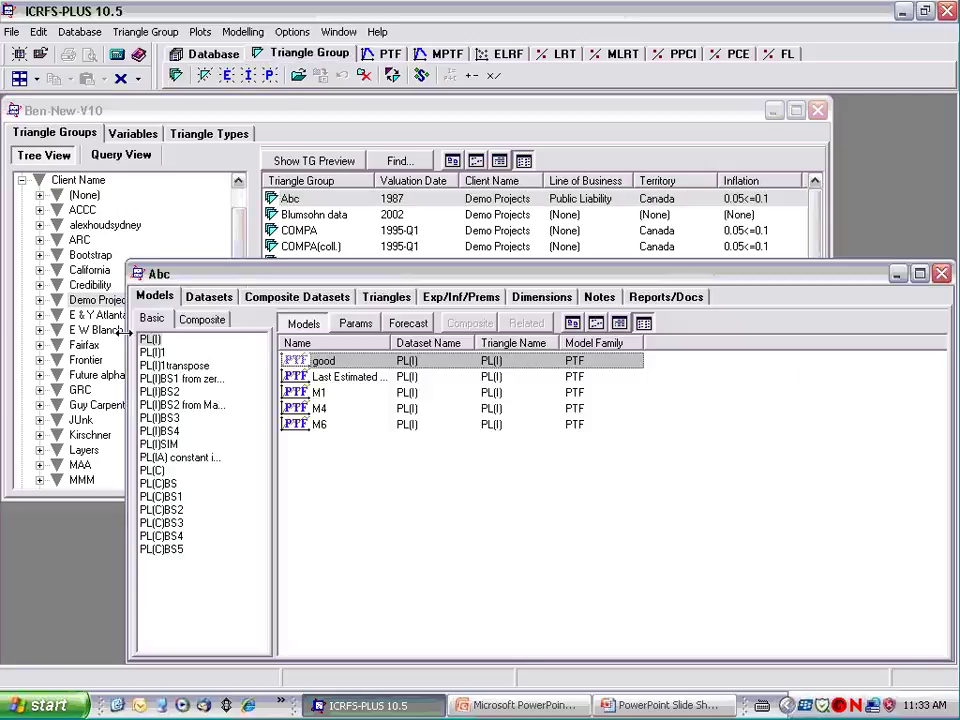
click(158, 470)
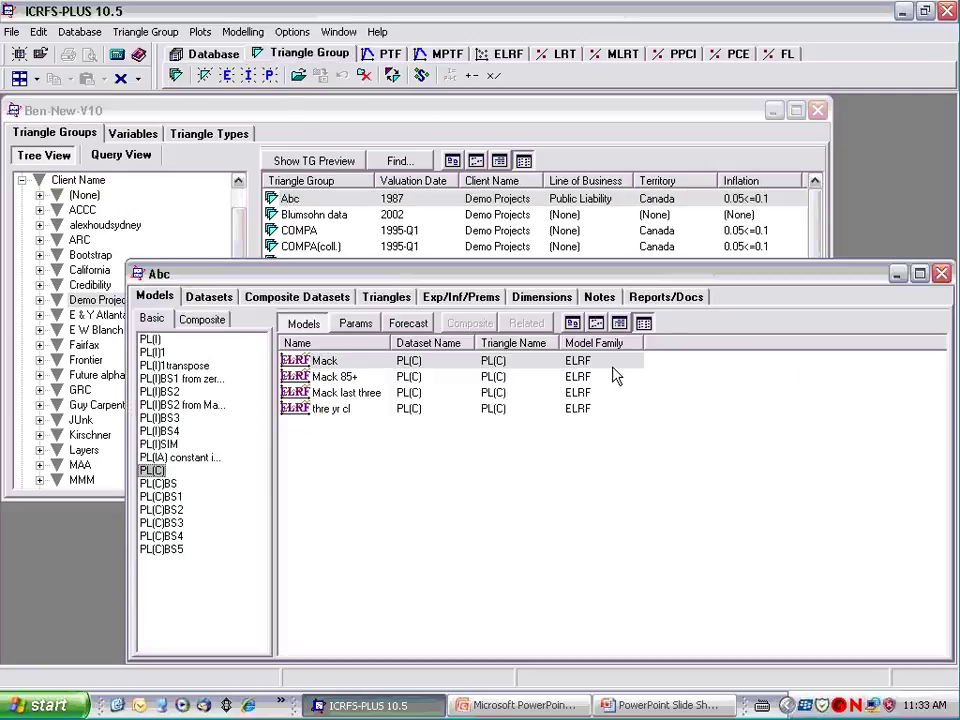
Enlarge PL(C)'s ELRF weighted standardized residuals versus calendar year plot.
click(508, 55)
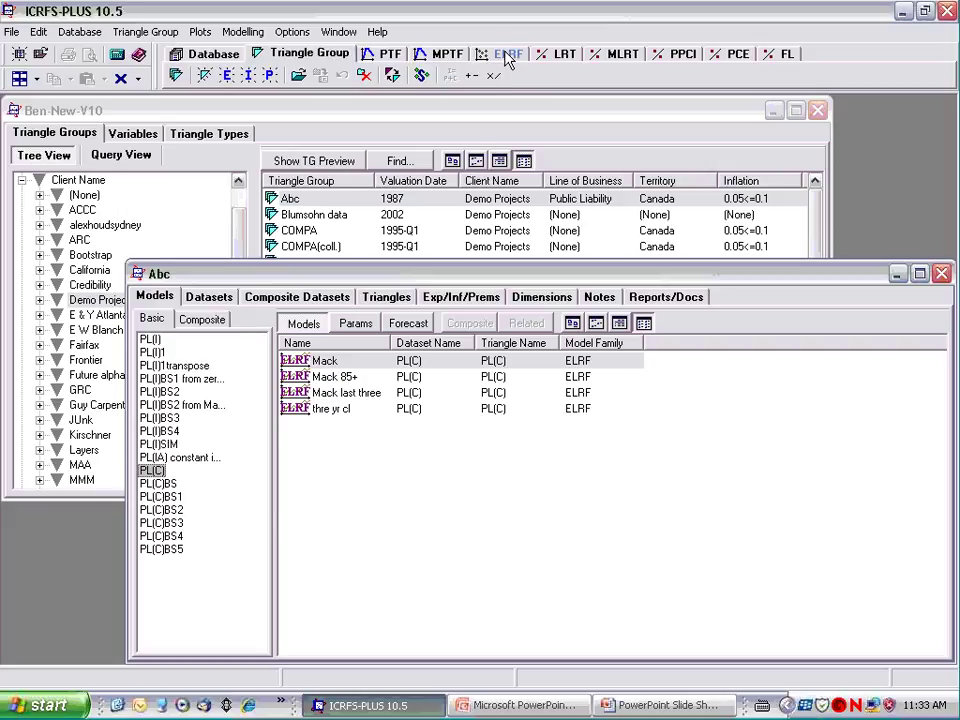
click(451, 77)
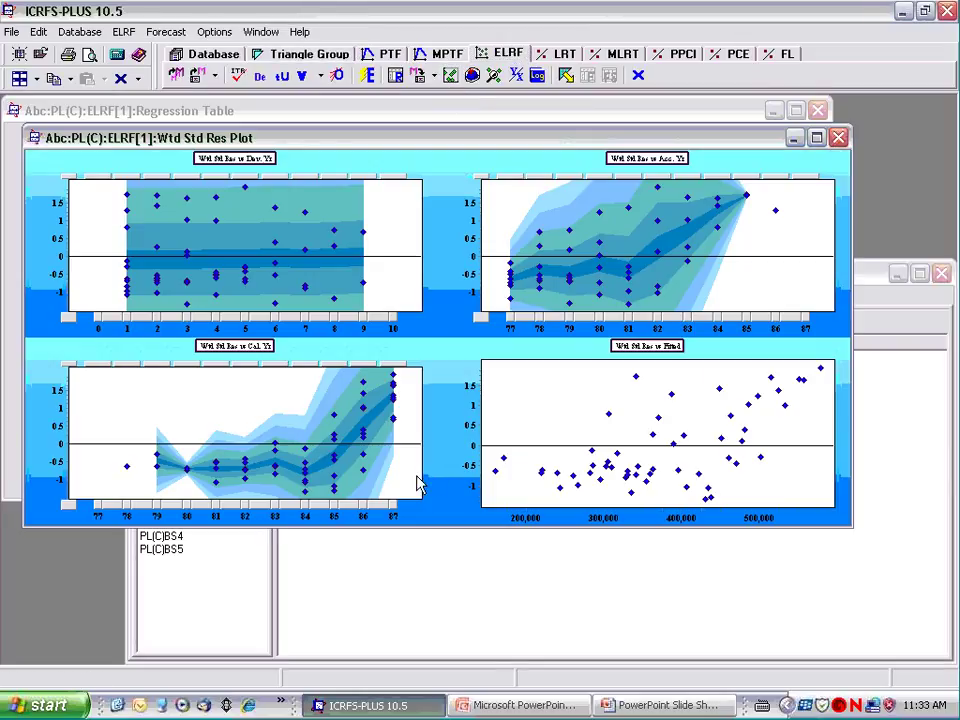
double_click(259, 358)
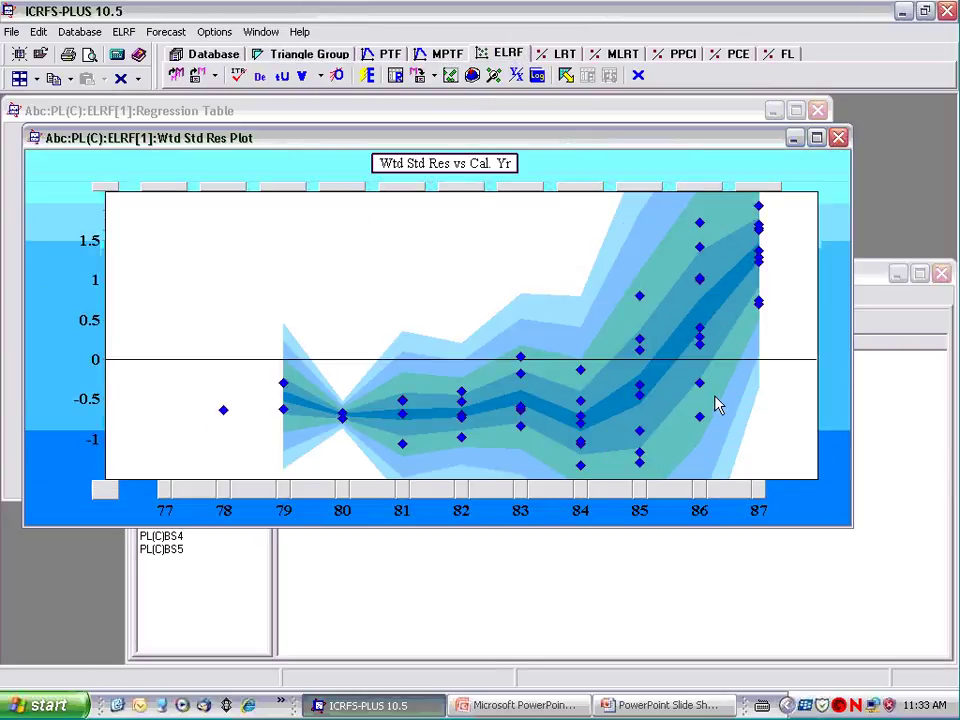